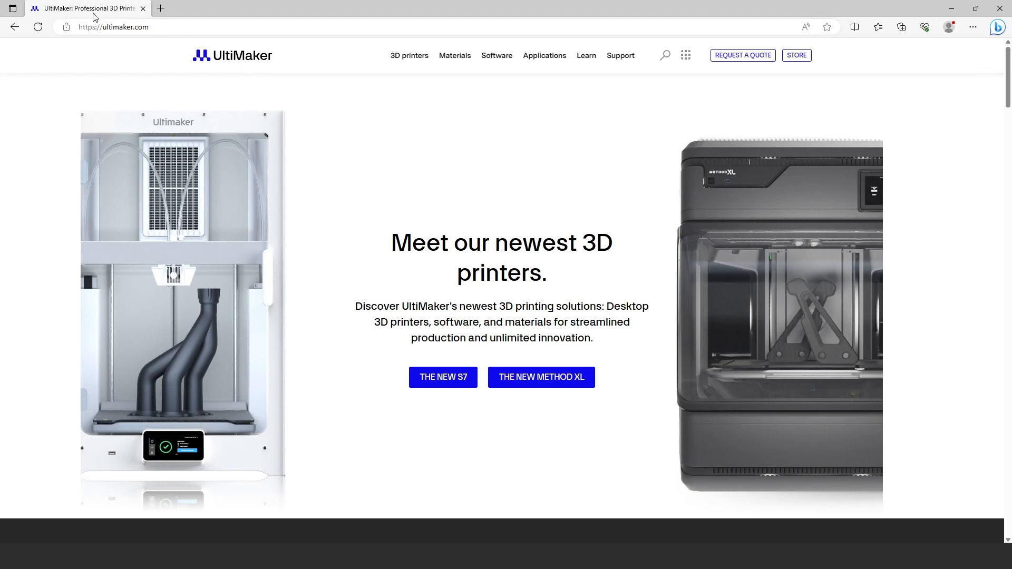
Step: Download the free Windows 64-bit installer of UltiMaker Cura from the UltiMaker website's software section
{"action": "left_click", "coordinate": [496, 56]}
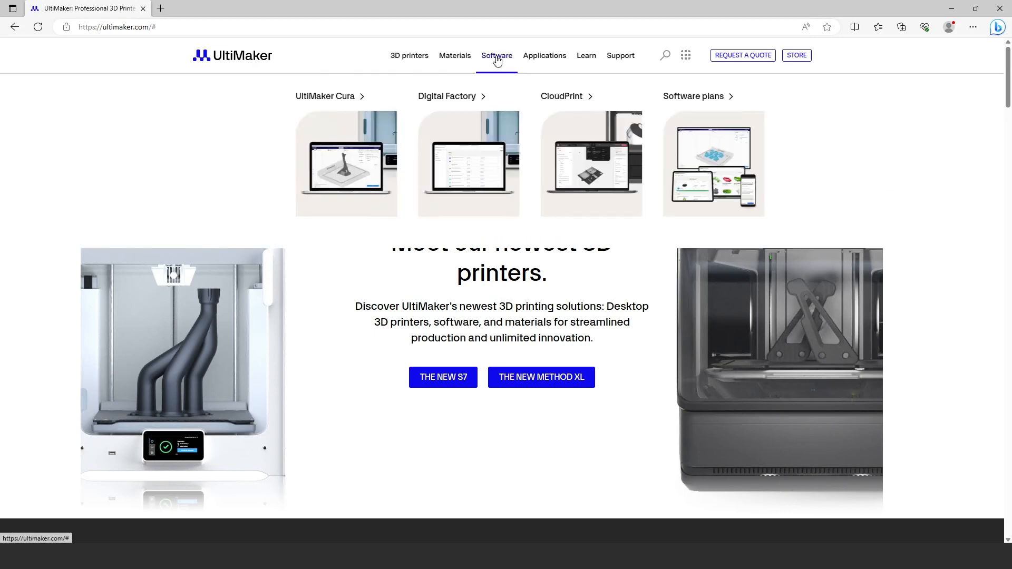
{"action": "left_click", "coordinate": [329, 99]}
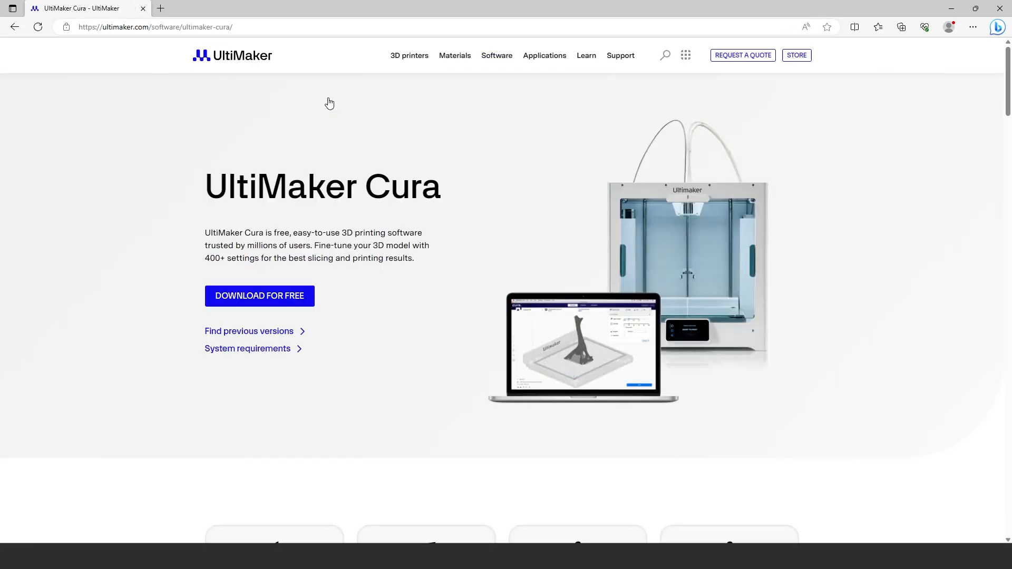
{"action": "left_click", "coordinate": [280, 301]}
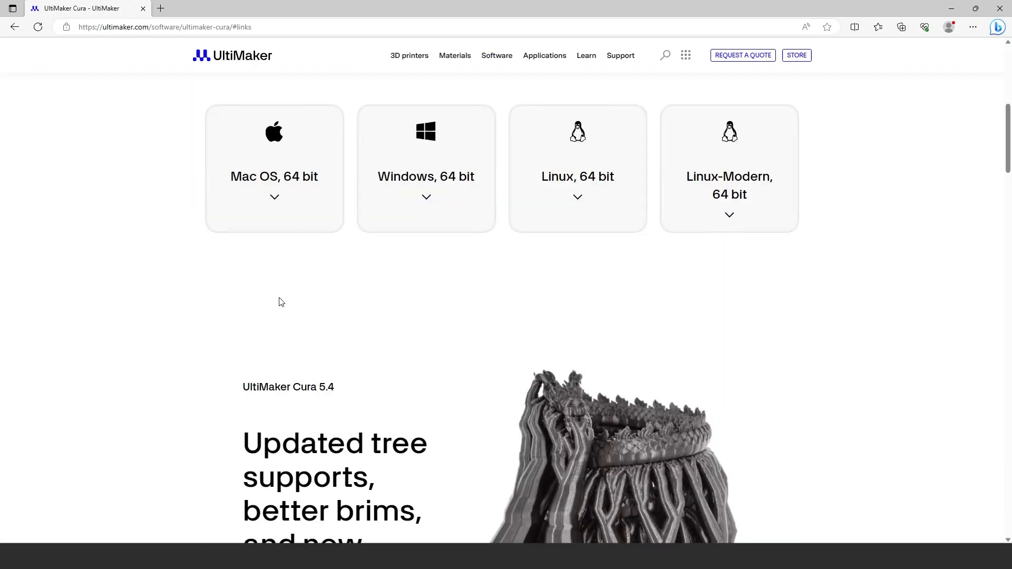
{"action": "left_click", "coordinate": [436, 167]}
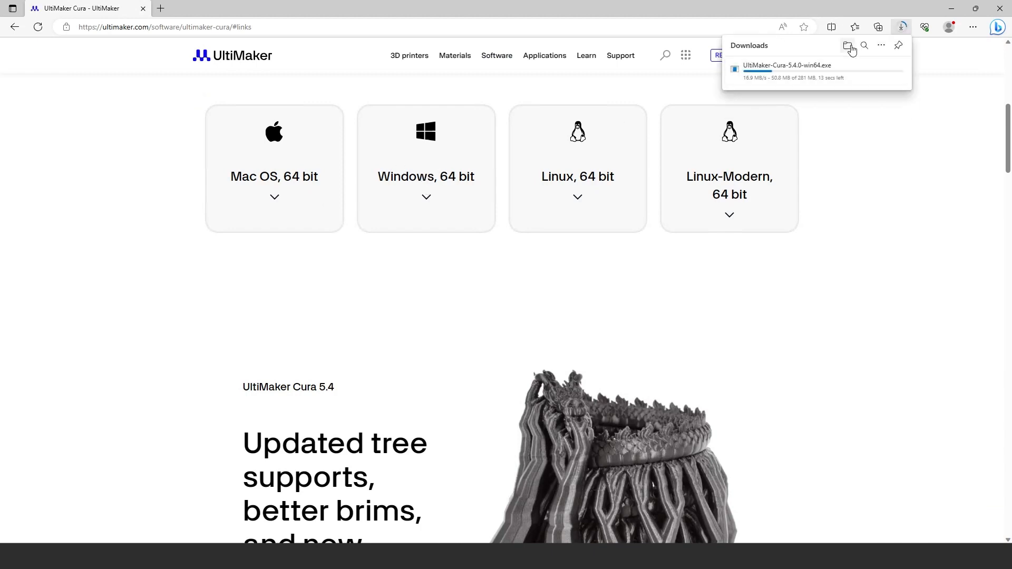
{"action": "mouse_move", "coordinate": [845, 72]}
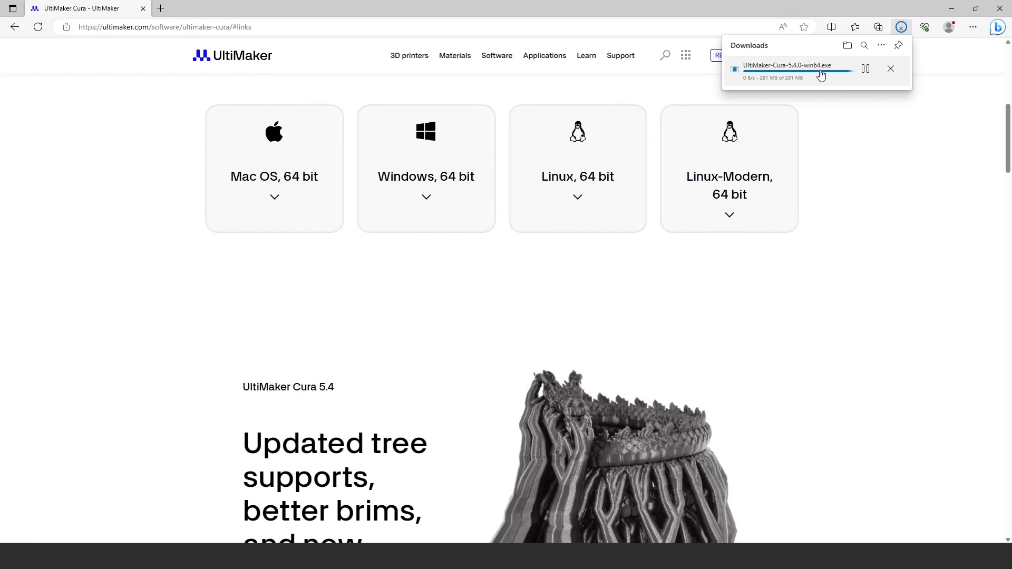
{"action": "left_click", "coordinate": [820, 75]}
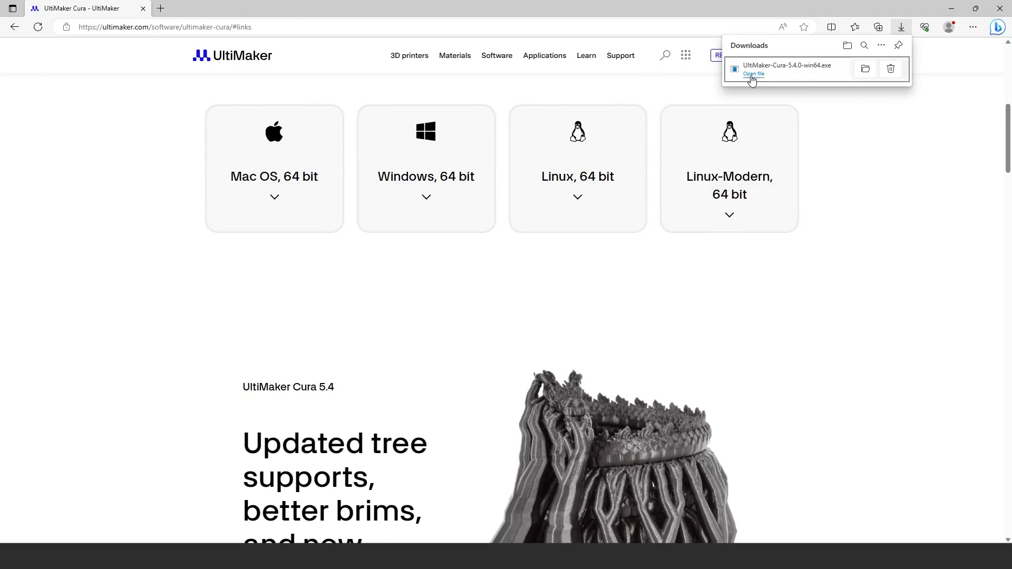
Step: Install UltiMaker Cura 5.4.0 from UltiMaker-Cura-5.4.0-win64.exe, accepting the licence and the default Start Menu folder, and run it on completion
{"action": "left_click", "coordinate": [752, 76]}
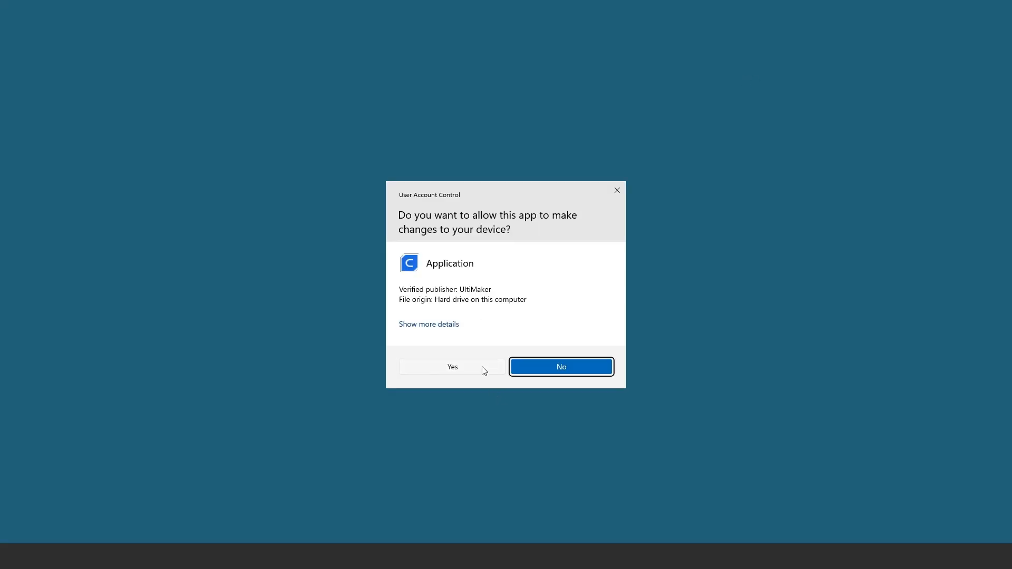
{"action": "left_click", "coordinate": [484, 370]}
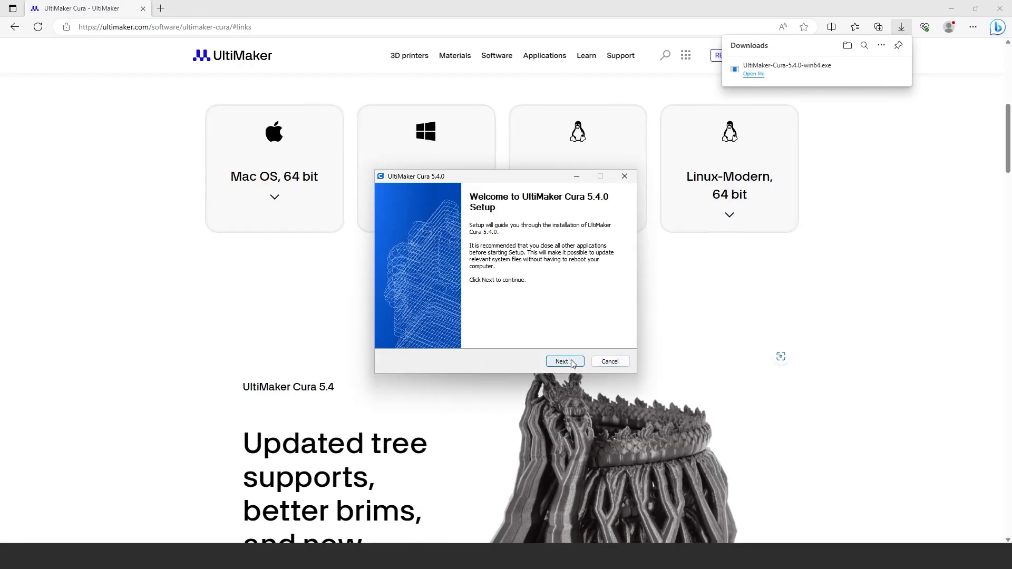
{"action": "left_click", "coordinate": [572, 367]}
{"action": "left_click", "coordinate": [566, 365]}
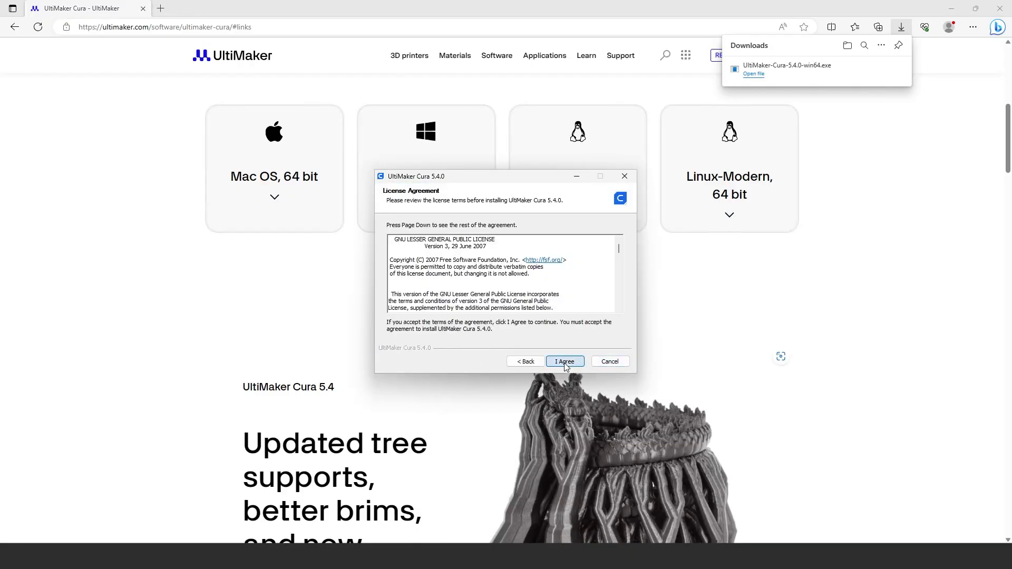
{"action": "left_click", "coordinate": [565, 362]}
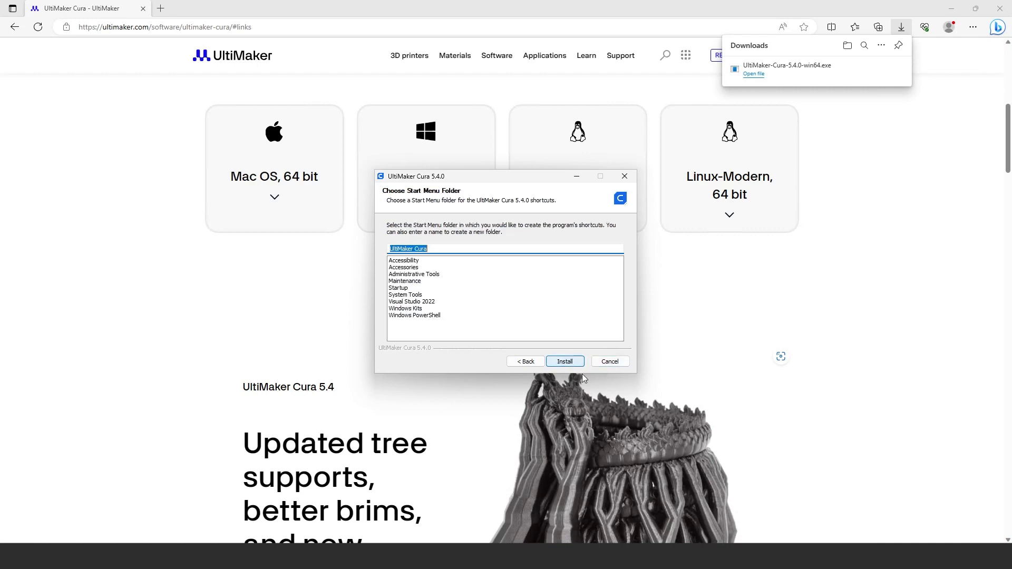
{"action": "left_click", "coordinate": [565, 361]}
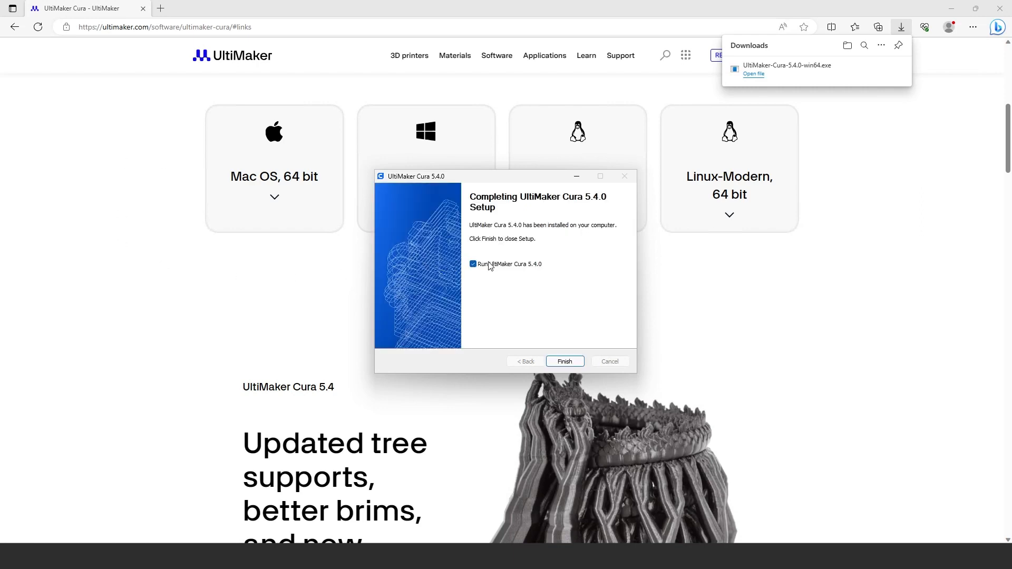
{"action": "left_click", "coordinate": [573, 362]}
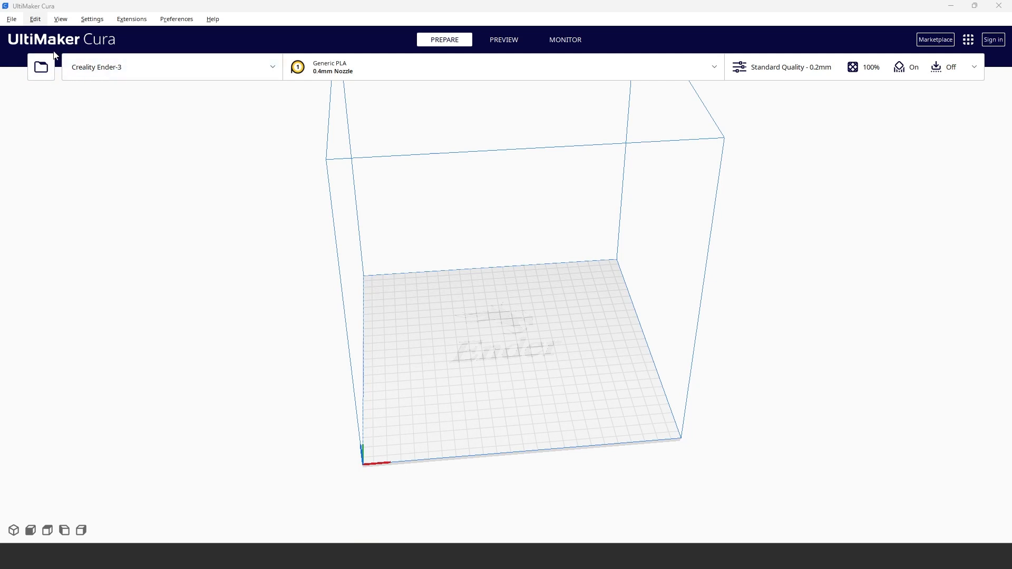
Step: Start adding a printer as a non-UltiMaker, non-networked machine
{"action": "left_click", "coordinate": [106, 68]}
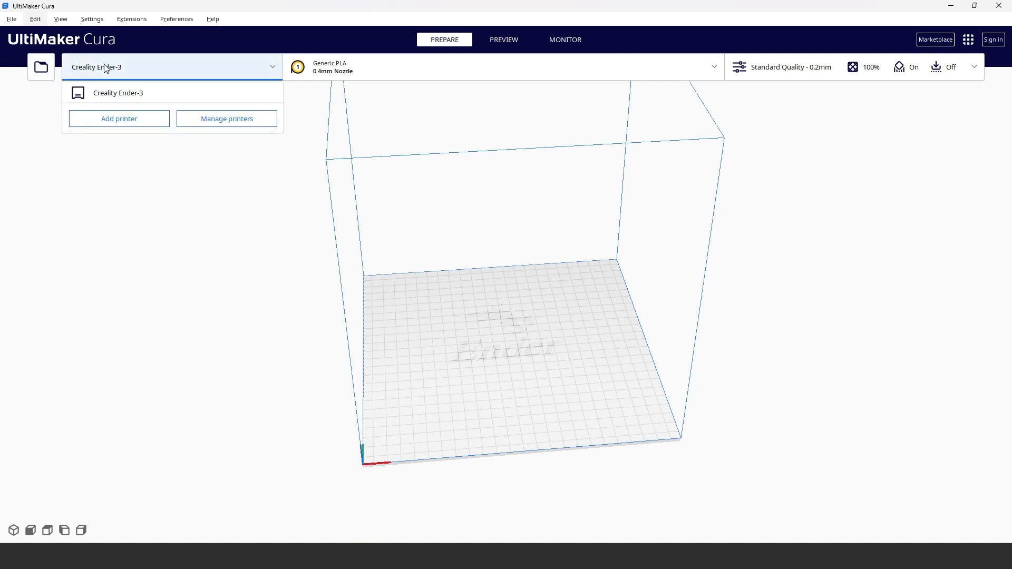
{"action": "left_click", "coordinate": [134, 120]}
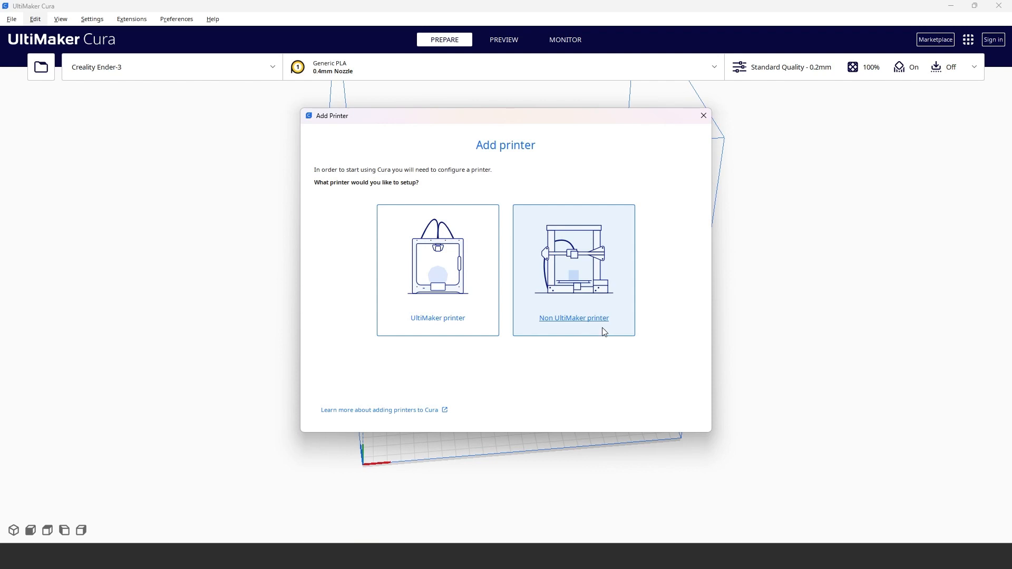
{"action": "left_click", "coordinate": [583, 329]}
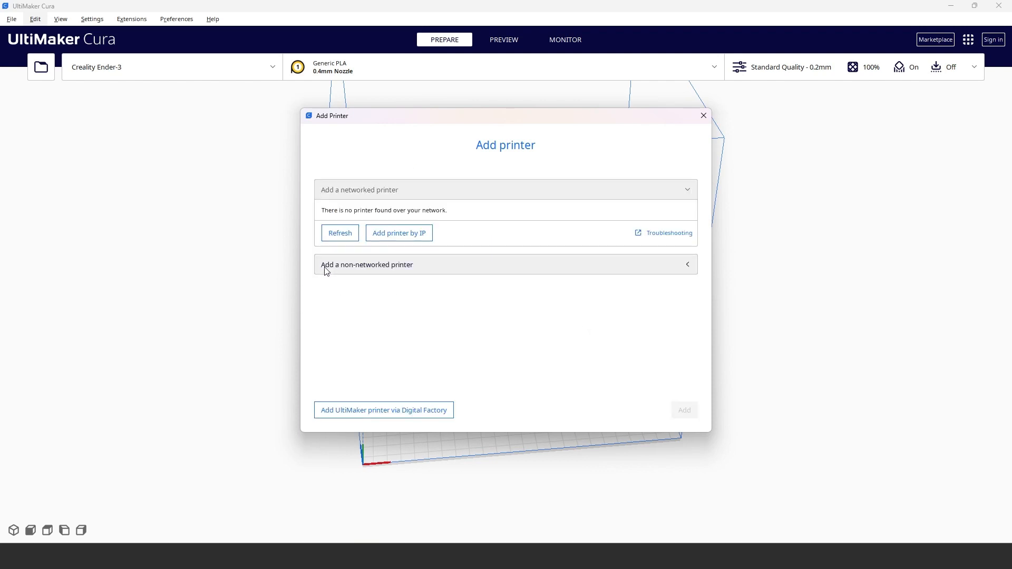
{"action": "left_click", "coordinate": [343, 273]}
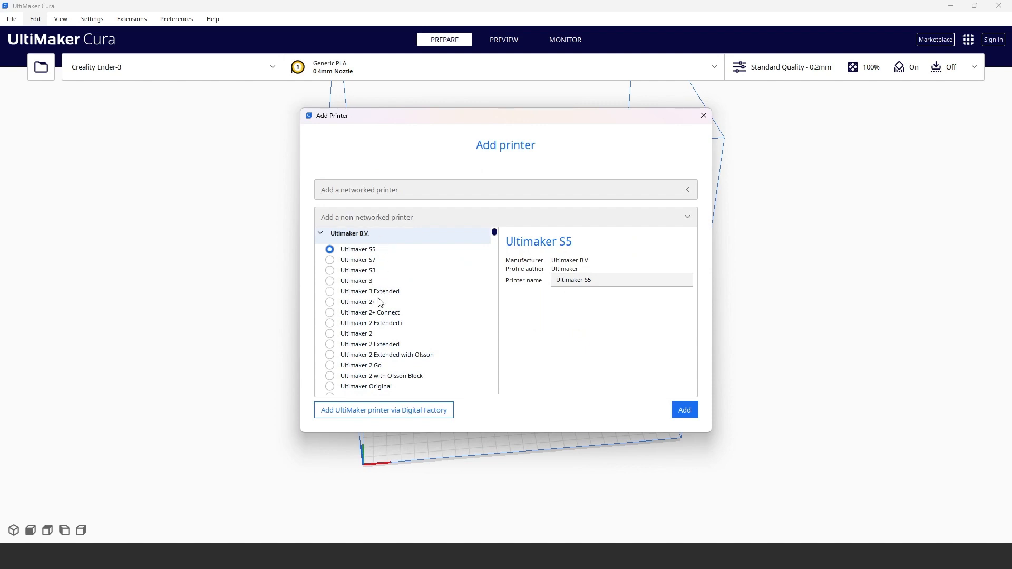
Step: Choose the Creality Ender-3 Pro from the Creality3D models and add it as the printer
{"action": "scroll", "coordinate": [406, 356], "scroll_direction": "down", "scroll_amount": 1}
{"action": "scroll", "coordinate": [406, 357], "scroll_direction": "down", "scroll_amount": 15}
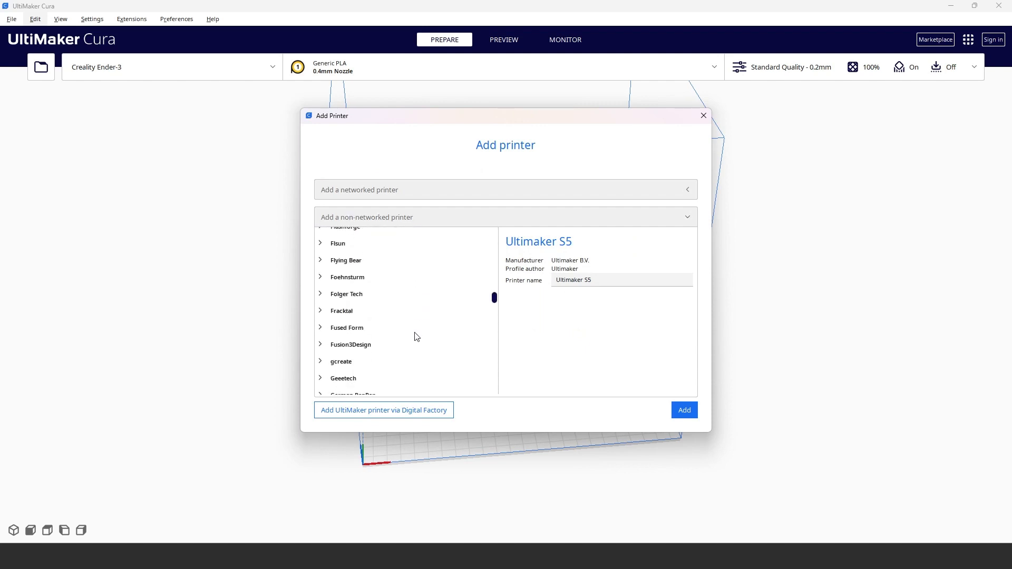
{"action": "scroll", "coordinate": [413, 338], "scroll_direction": "up", "scroll_amount": 5}
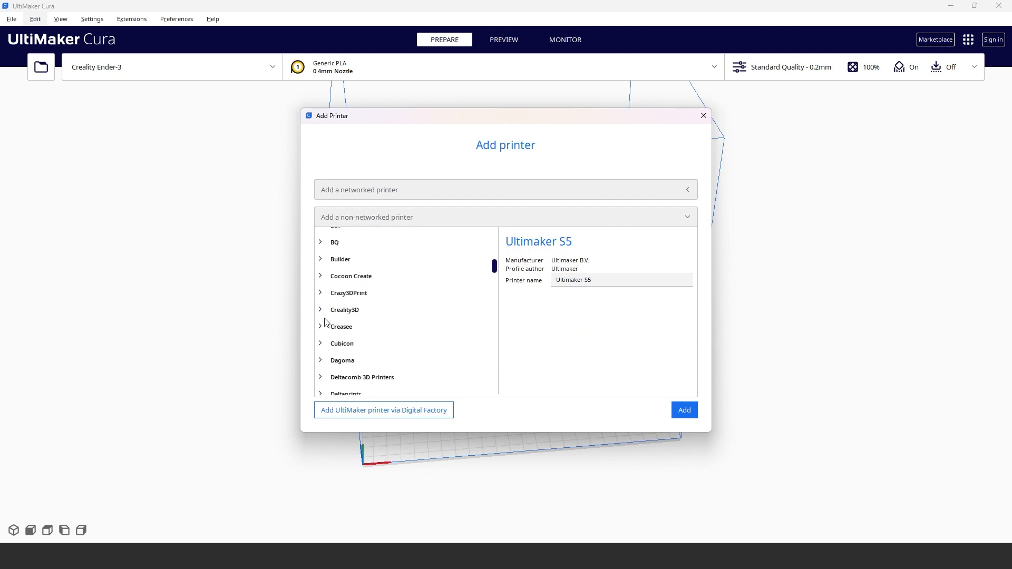
{"action": "left_click", "coordinate": [324, 311]}
{"action": "scroll", "coordinate": [379, 296], "scroll_direction": "down", "scroll_amount": 3}
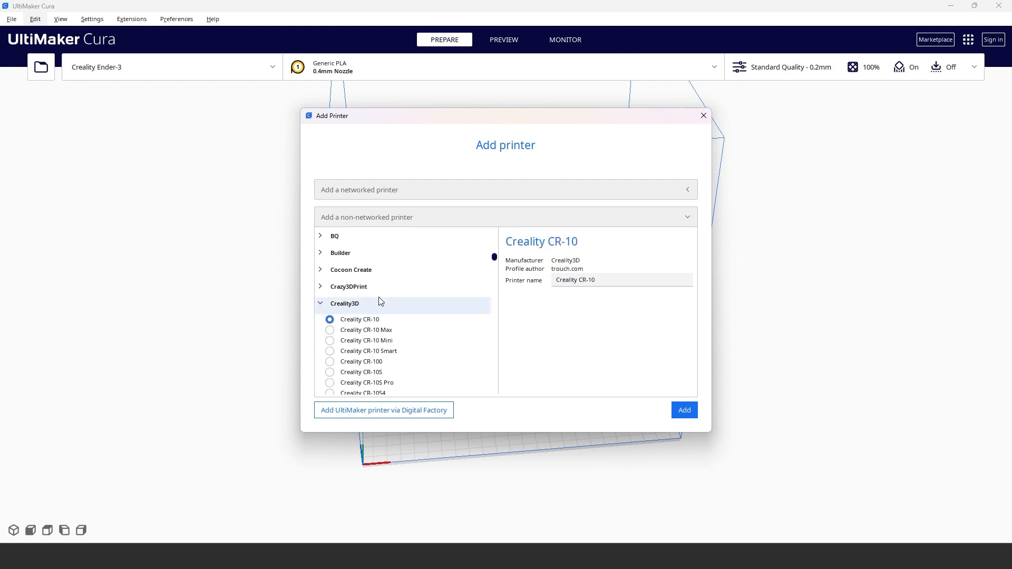
{"action": "scroll", "coordinate": [394, 293], "scroll_direction": "down", "scroll_amount": 10}
{"action": "scroll", "coordinate": [402, 309], "scroll_direction": "up", "scroll_amount": 8}
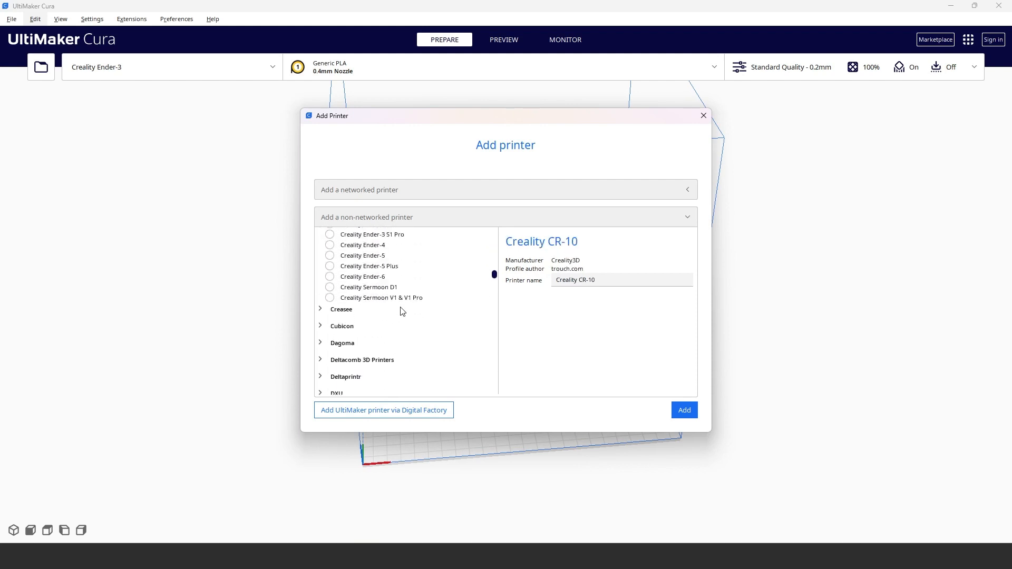
{"action": "left_click", "coordinate": [366, 346]}
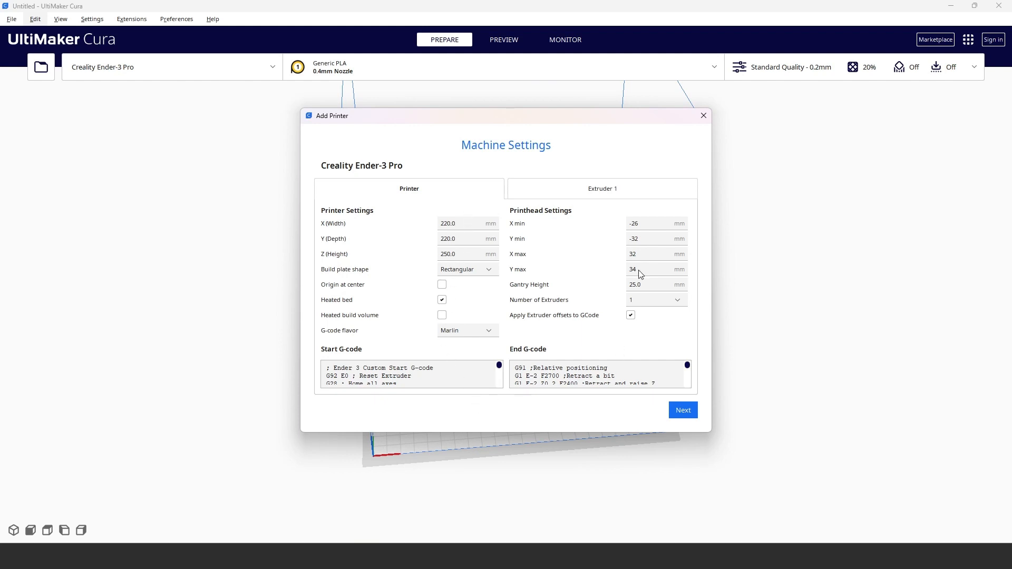
Step: Review the Extruder 1 and printer machine settings of the Creality Ender-3 Pro and accept them as they are
{"action": "left_click", "coordinate": [581, 190]}
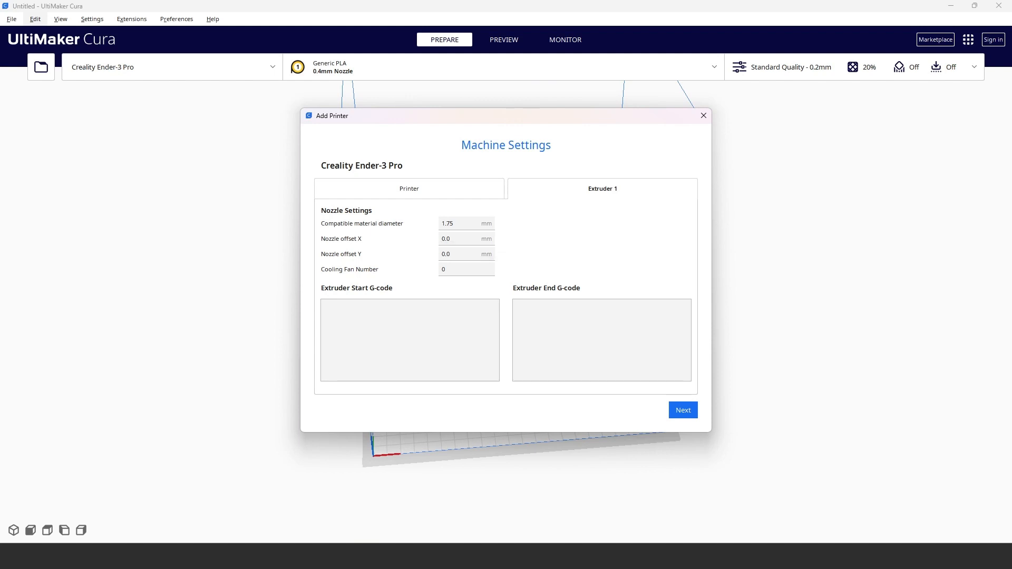
{"action": "left_click", "coordinate": [466, 273]}
{"action": "left_click", "coordinate": [385, 187]}
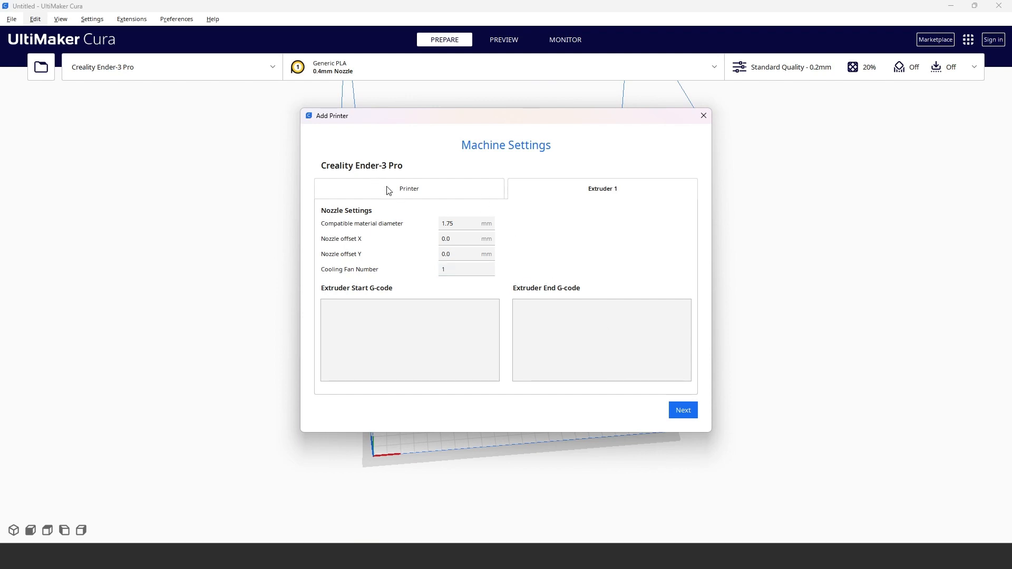
{"action": "left_click", "coordinate": [683, 411]}
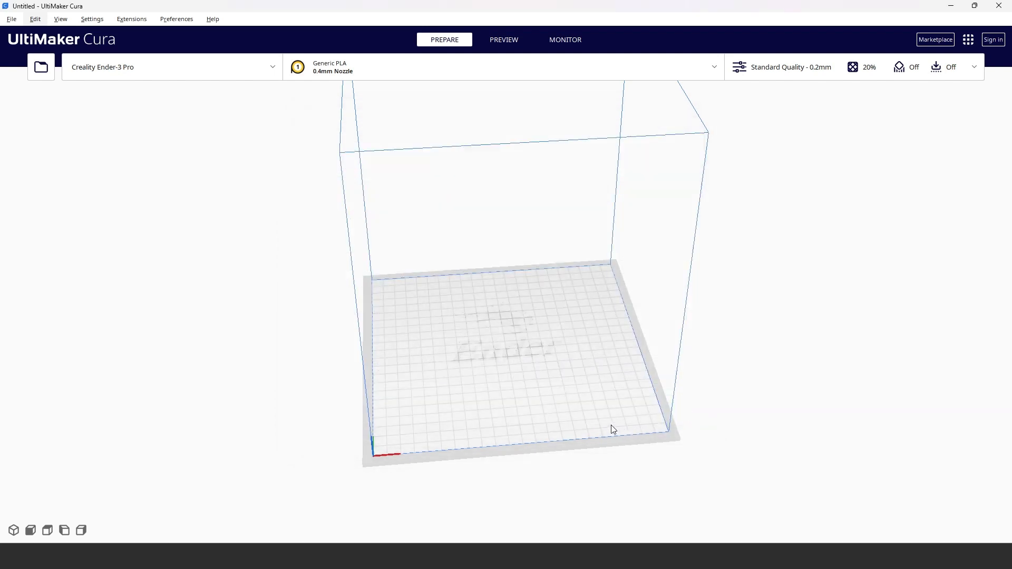
Step: Examine the material and nozzle size options available for the printer without changing the selection
{"action": "left_click", "coordinate": [356, 73]}
{"action": "left_click", "coordinate": [604, 123]}
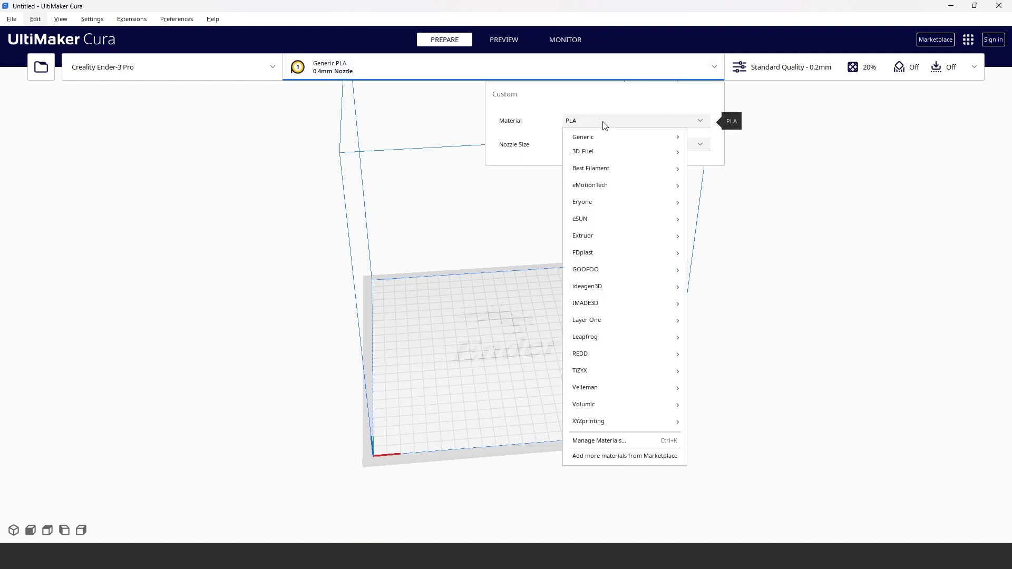
{"action": "left_click", "coordinate": [580, 102]}
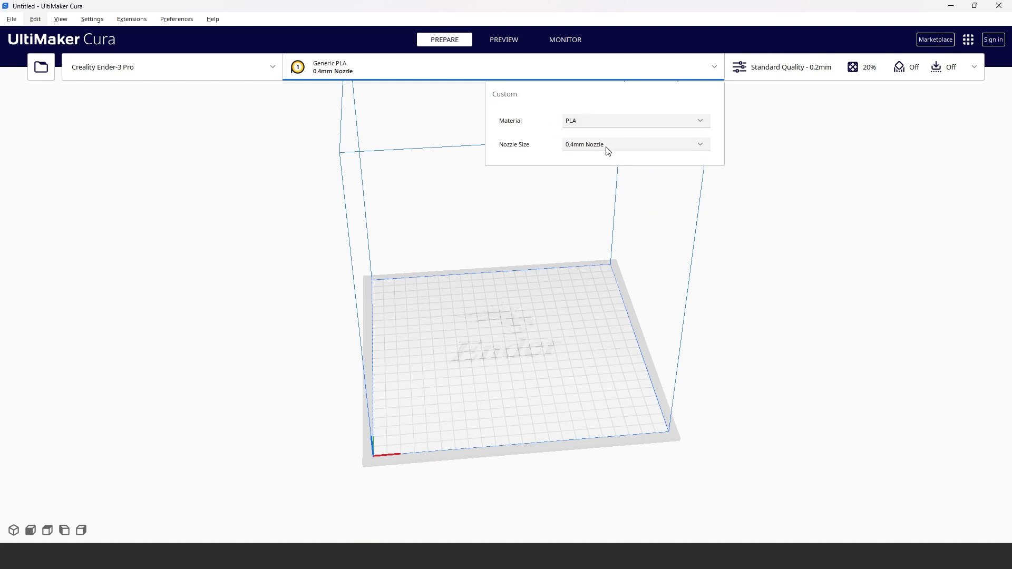
{"action": "left_click", "coordinate": [583, 149]}
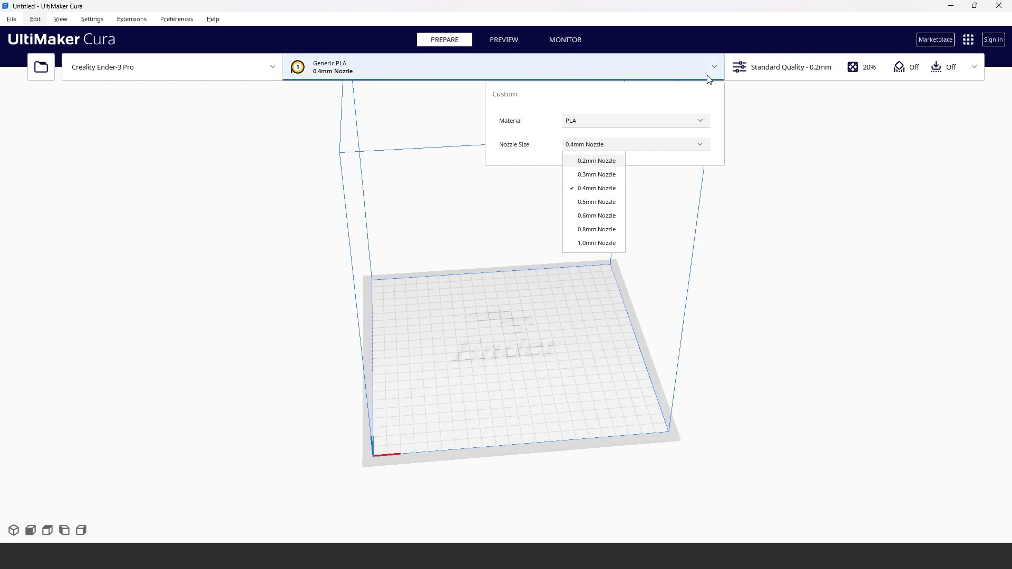
{"action": "left_click", "coordinate": [711, 103]}
Step: Open the print settings and look through the quality and wall parameters
{"action": "left_click", "coordinate": [775, 68]}
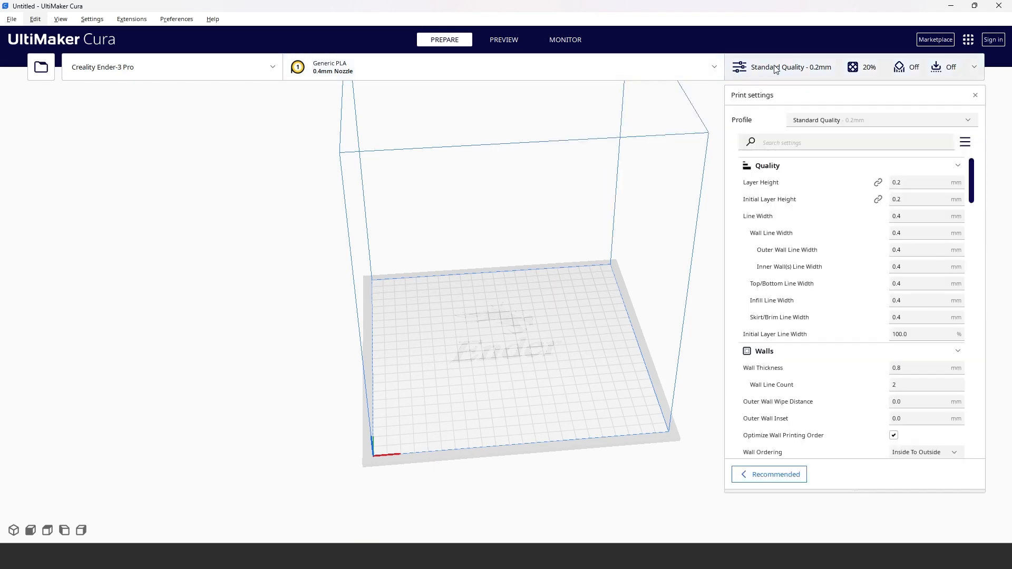
{"action": "left_click_drag", "start_coordinate": [970, 170], "coordinate": [968, 226]}
{"action": "scroll", "coordinate": [970, 220], "scroll_direction": "up", "scroll_amount": 10}
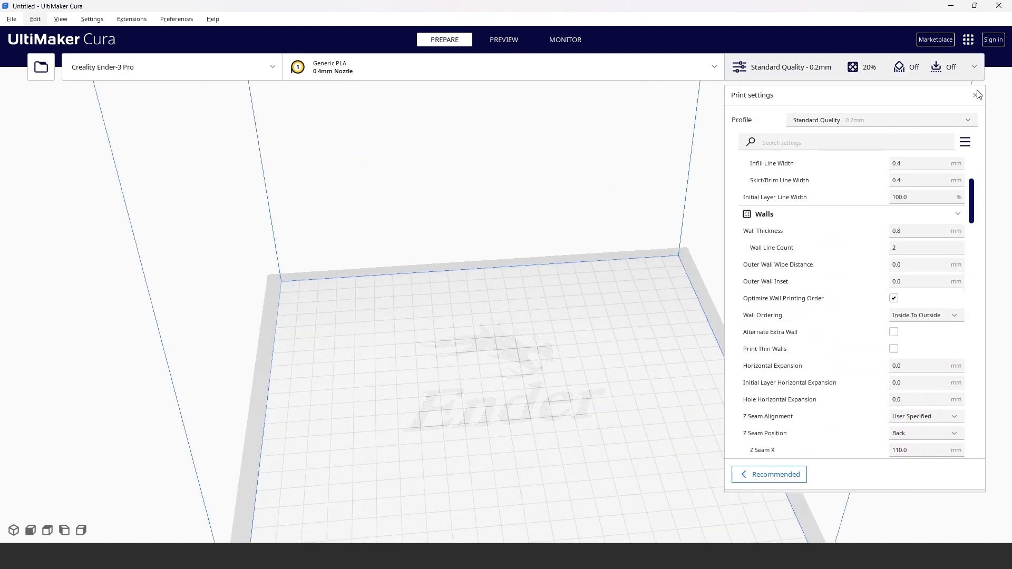
{"action": "left_click", "coordinate": [976, 68]}
{"action": "left_click", "coordinate": [976, 69]}
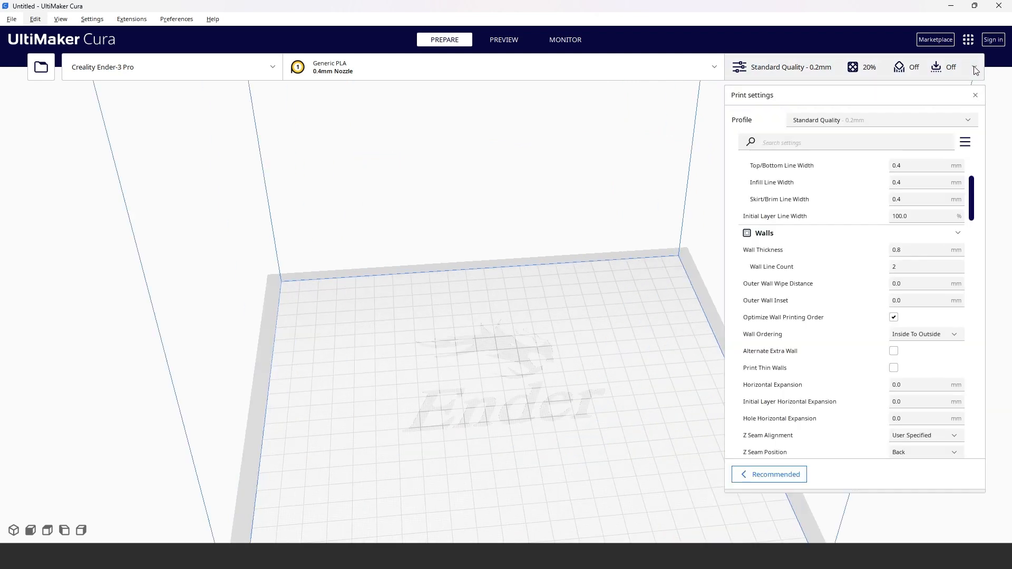
Step: Check which quality profiles are available in the print settings, keeping the current one
{"action": "right_click", "coordinate": [828, 69]}
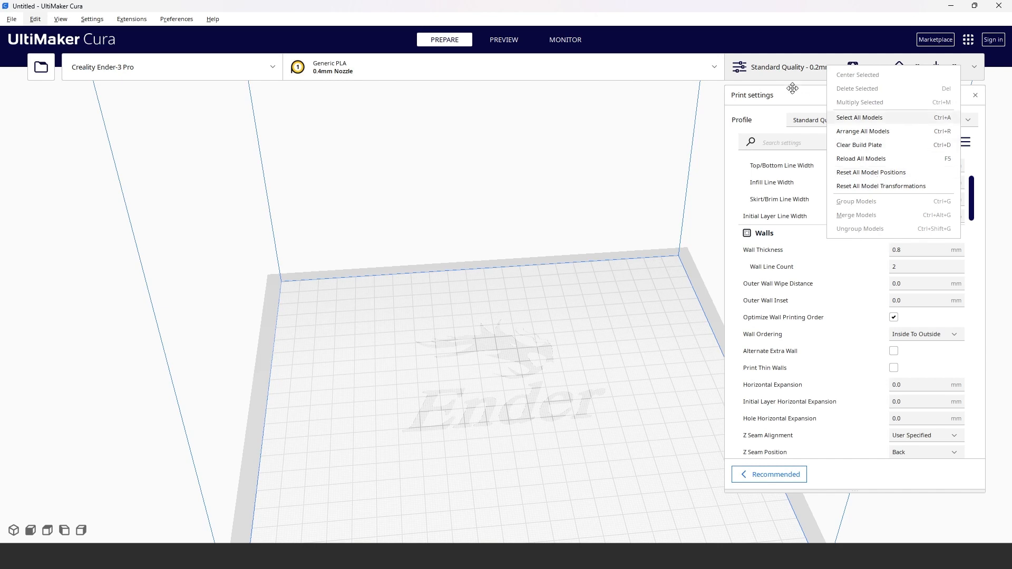
{"action": "left_click", "coordinate": [790, 69]}
{"action": "left_click", "coordinate": [974, 67]}
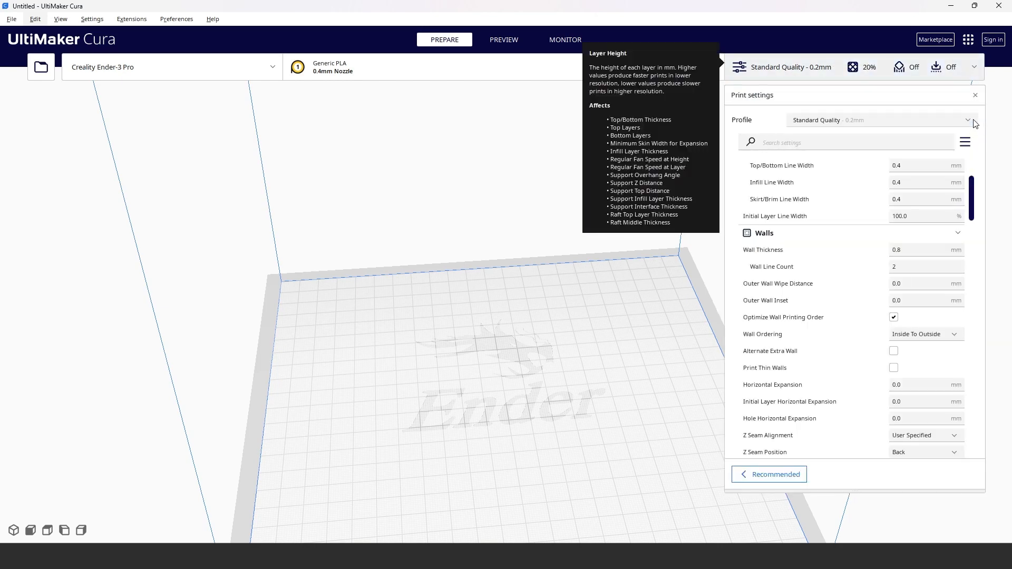
{"action": "left_click", "coordinate": [968, 121]}
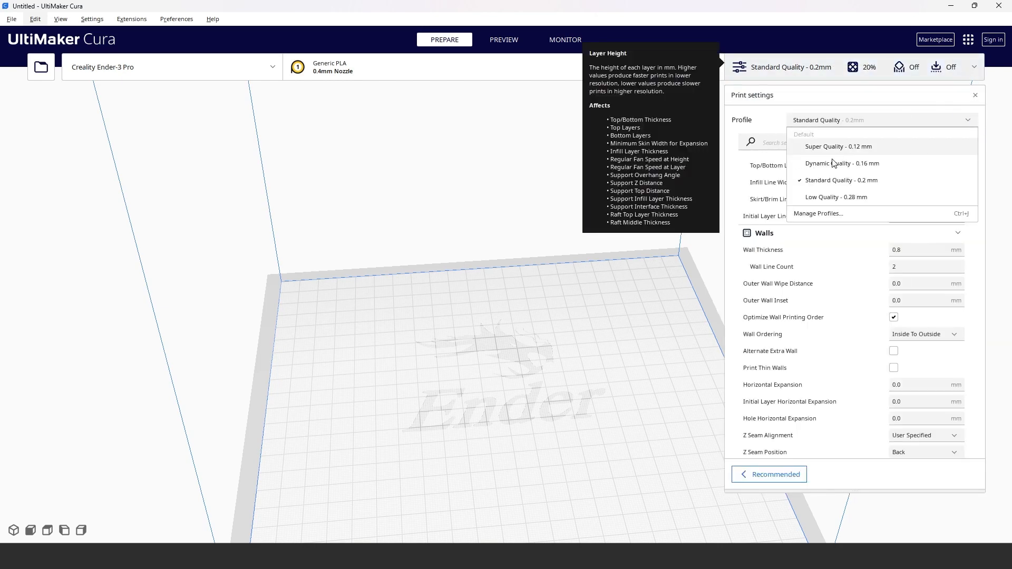
{"action": "left_click", "coordinate": [782, 94]}
Step: Set the print setting visibility to Basic and look over the reduced list of parameters
{"action": "left_click", "coordinate": [969, 140]}
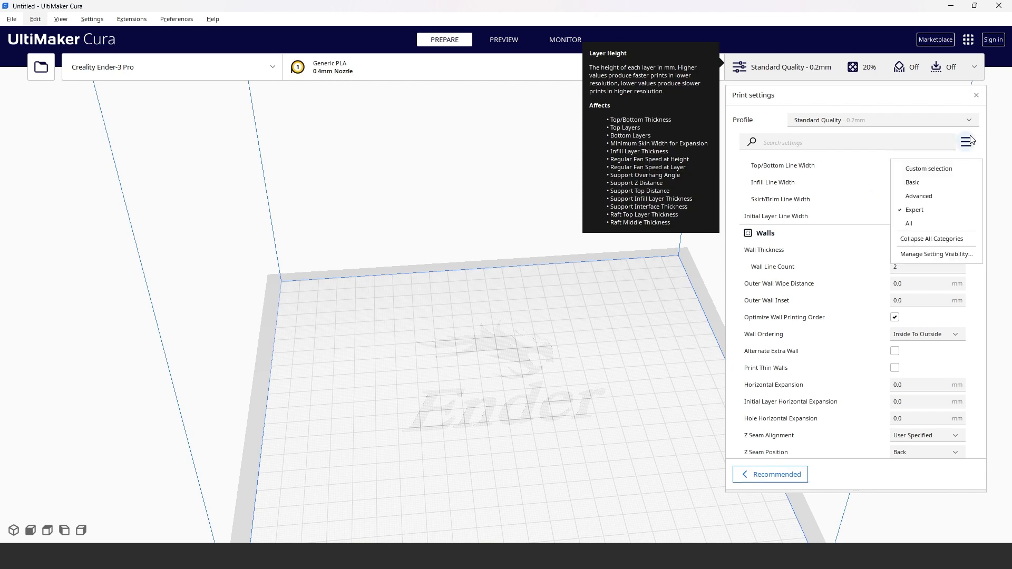
{"action": "left_click", "coordinate": [914, 183]}
{"action": "scroll", "coordinate": [950, 334], "scroll_direction": "down", "scroll_amount": 3}
{"action": "scroll", "coordinate": [949, 342], "scroll_direction": "up", "scroll_amount": 4}
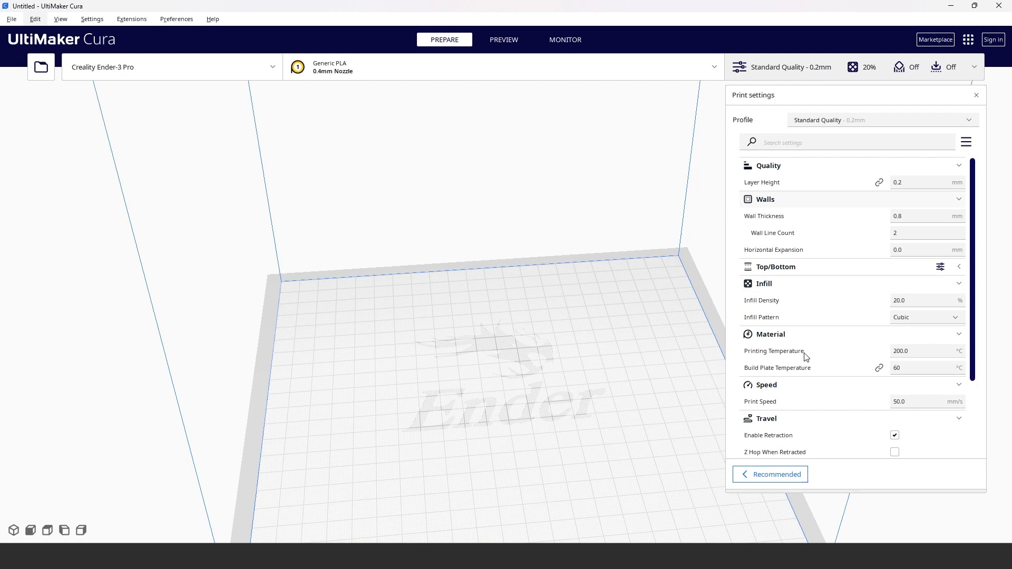
Step: Expand the Top/Bottom category and look through the remaining Basic print parameters
{"action": "mouse_move", "coordinate": [816, 320]}
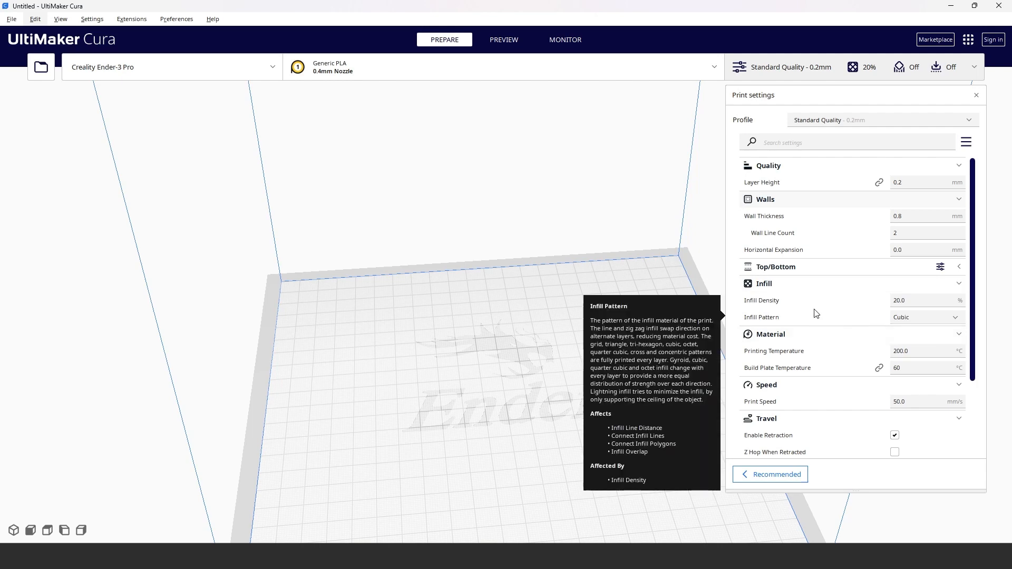
{"action": "left_click", "coordinate": [828, 272]}
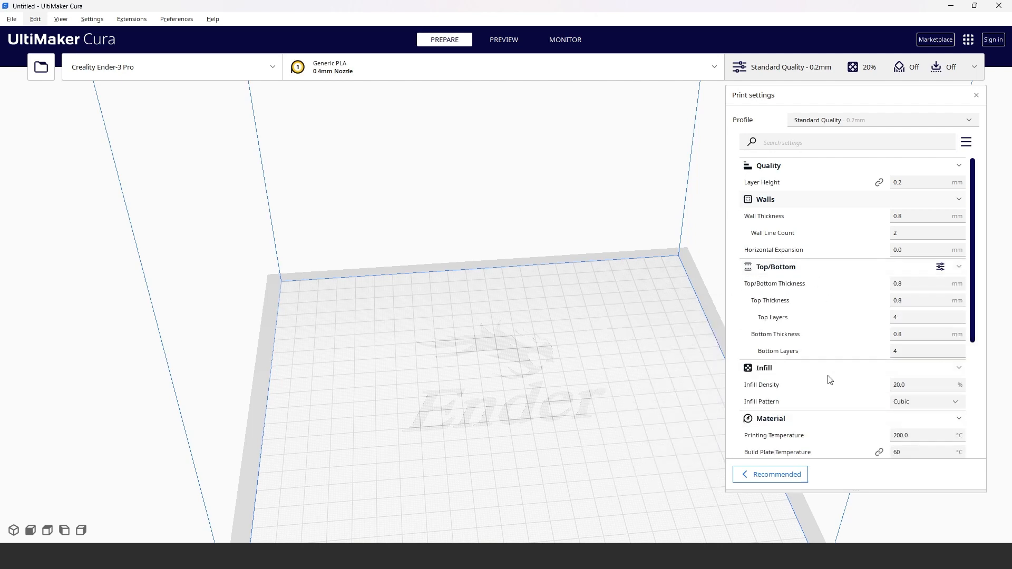
{"action": "scroll", "coordinate": [847, 366], "scroll_direction": "down", "scroll_amount": 5}
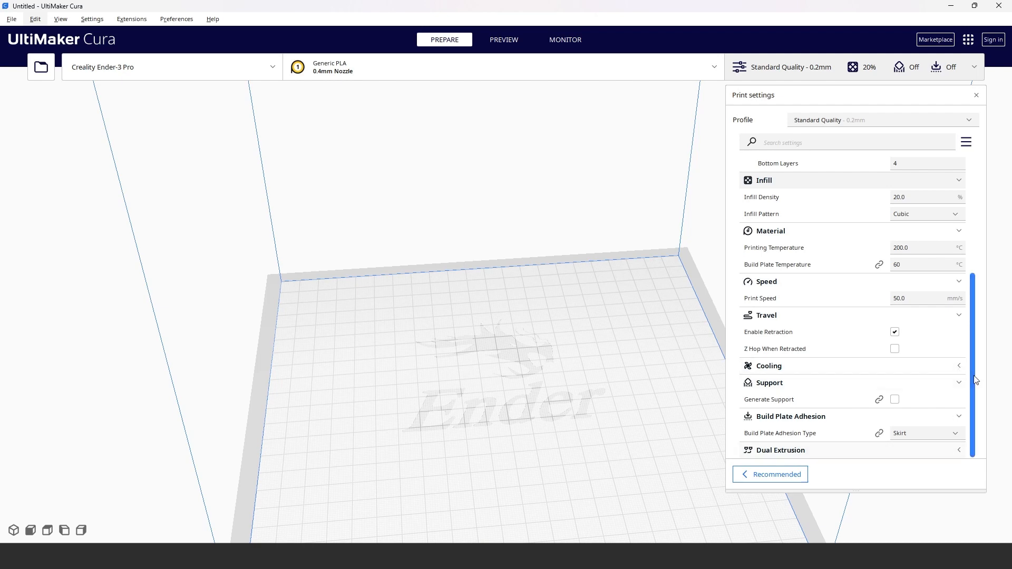
{"action": "scroll", "coordinate": [975, 379], "scroll_direction": "up", "scroll_amount": 5}
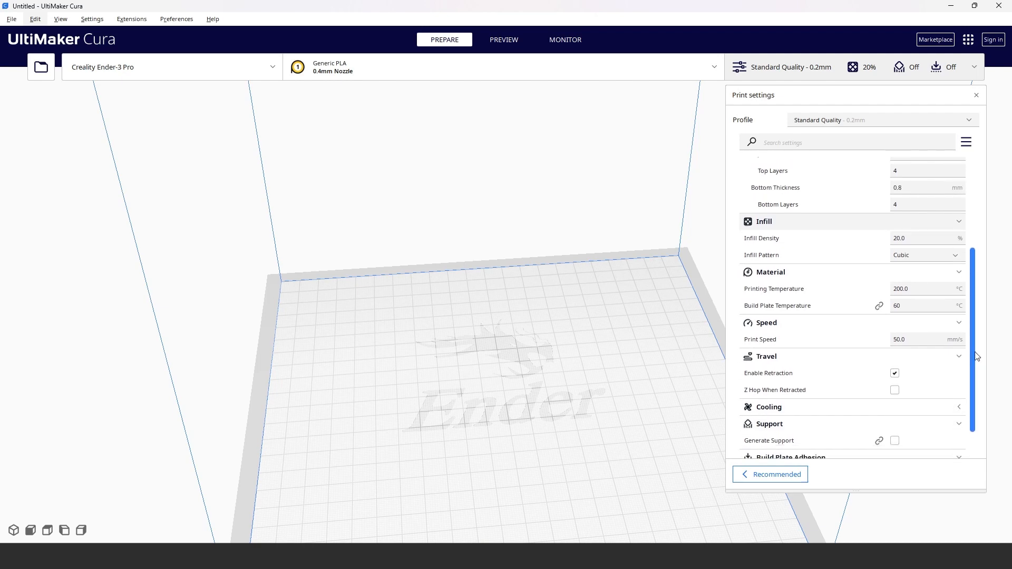
Step: Set the print setting visibility to Advanced and look over the added quality and wall parameters
{"action": "left_click", "coordinate": [966, 142]}
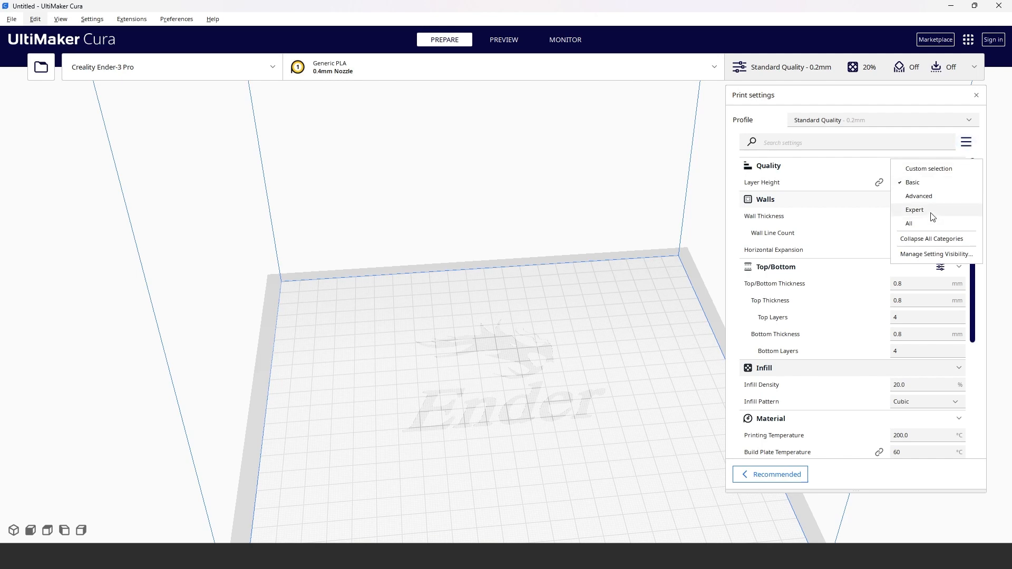
{"action": "left_click", "coordinate": [928, 197]}
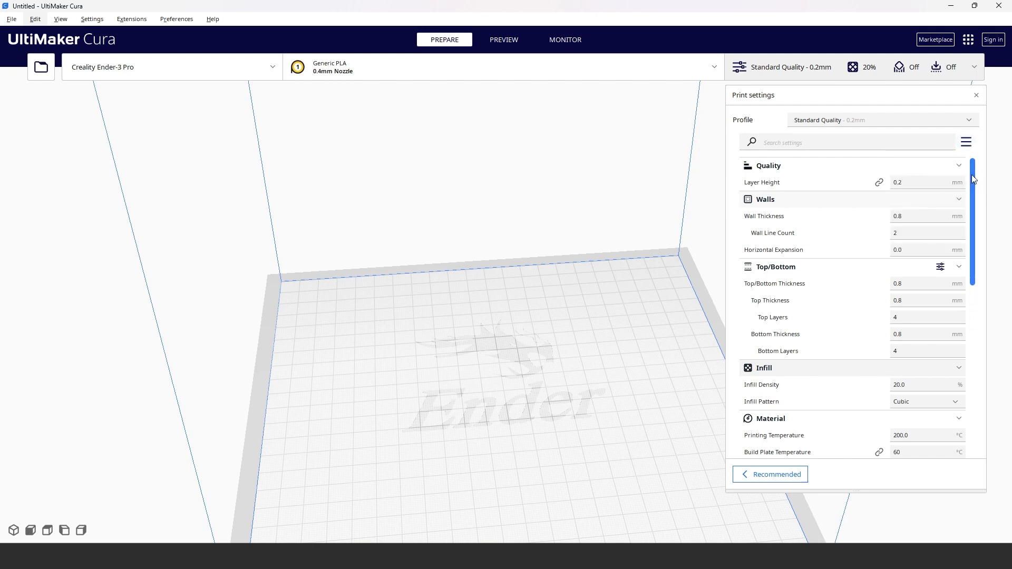
{"action": "mouse_move", "coordinate": [972, 167]}
{"action": "left_mouse_down"}
{"action": "mouse_move", "coordinate": [972, 177]}
{"action": "mouse_move", "coordinate": [976, 153]}
{"action": "left_mouse_up"}
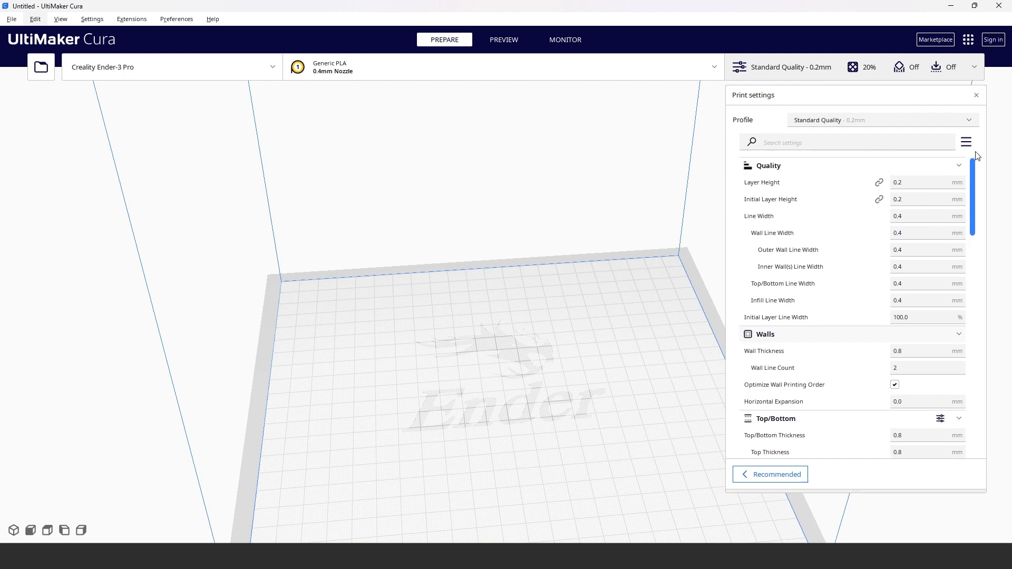
Step: Set the print setting visibility to Expert and look through the parameter list down to its last categories
{"action": "left_click", "coordinate": [967, 142]}
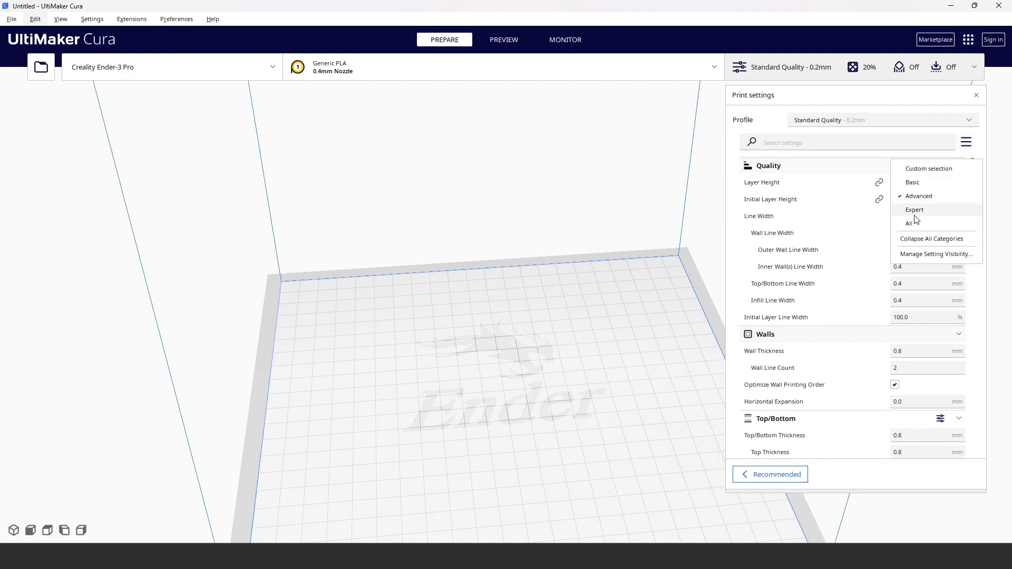
{"action": "left_click", "coordinate": [914, 213]}
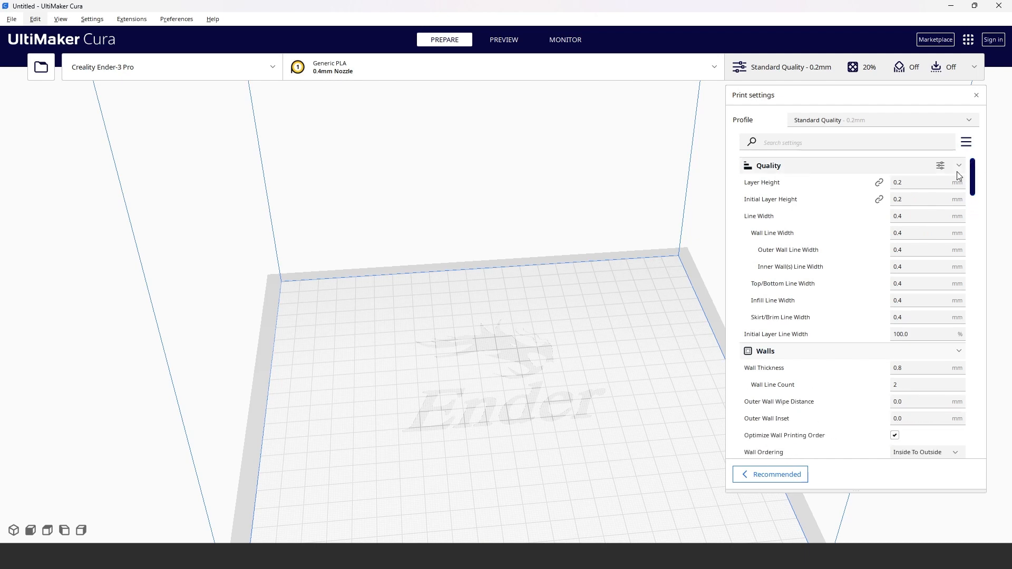
{"action": "left_click_drag", "start_coordinate": [972, 177], "coordinate": [976, 448]}
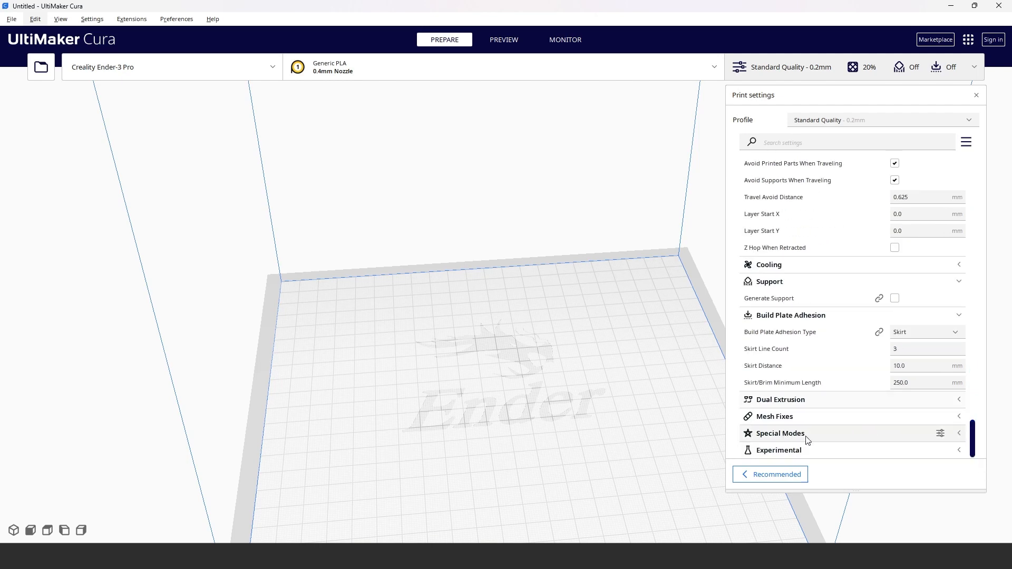
Step: Expand the Special Modes and Experimental categories, read about options such as Fuzzy Skin, and close the print settings
{"action": "left_click", "coordinate": [822, 438]}
{"action": "scroll", "coordinate": [865, 408], "scroll_direction": "down", "scroll_amount": 2}
{"action": "scroll", "coordinate": [865, 409], "scroll_direction": "down", "scroll_amount": 1}
{"action": "left_click", "coordinate": [847, 451]}
{"action": "scroll", "coordinate": [863, 280], "scroll_direction": "down", "scroll_amount": 5}
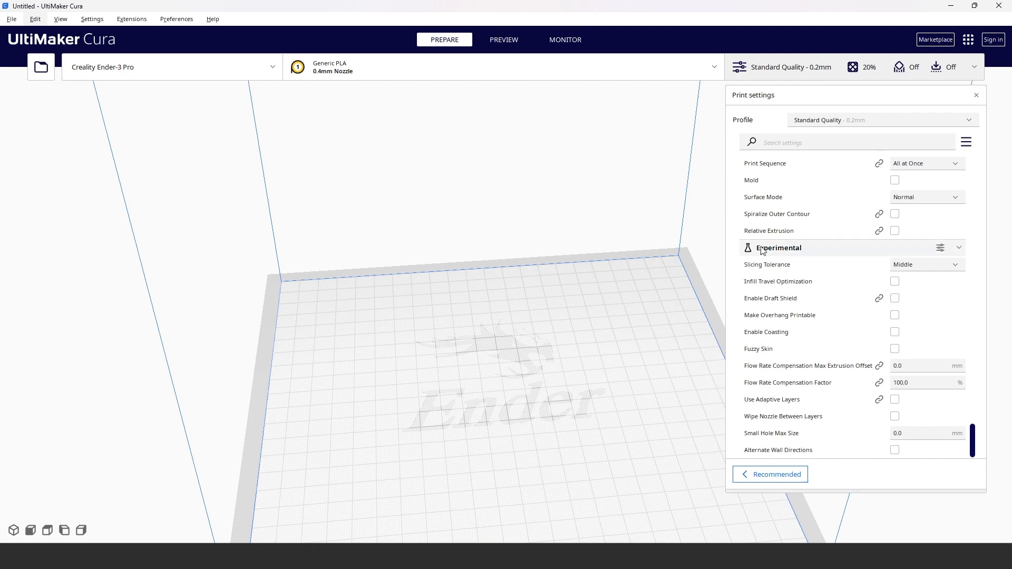
{"action": "mouse_move", "coordinate": [754, 350]}
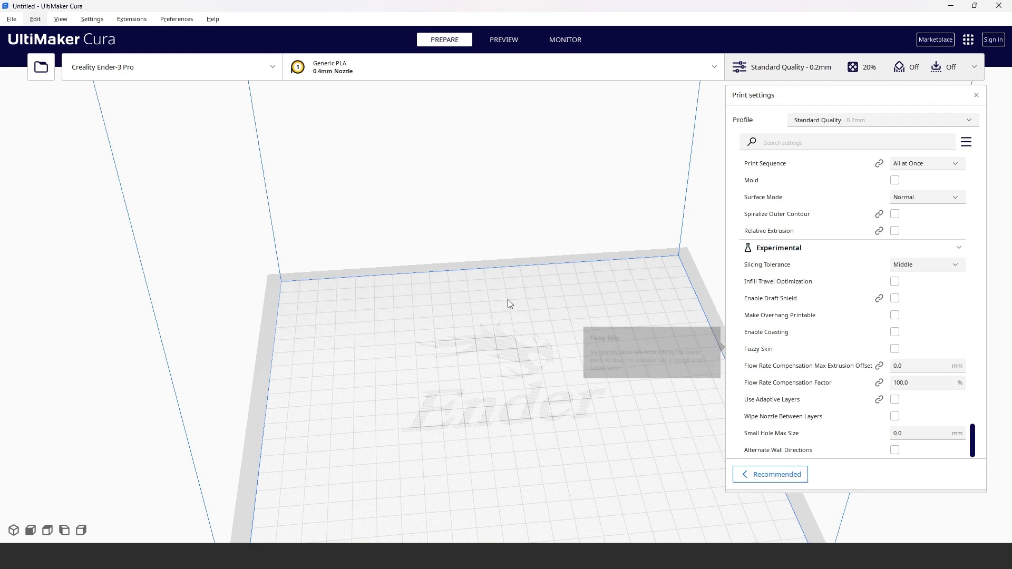
{"action": "left_click", "coordinate": [883, 68]}
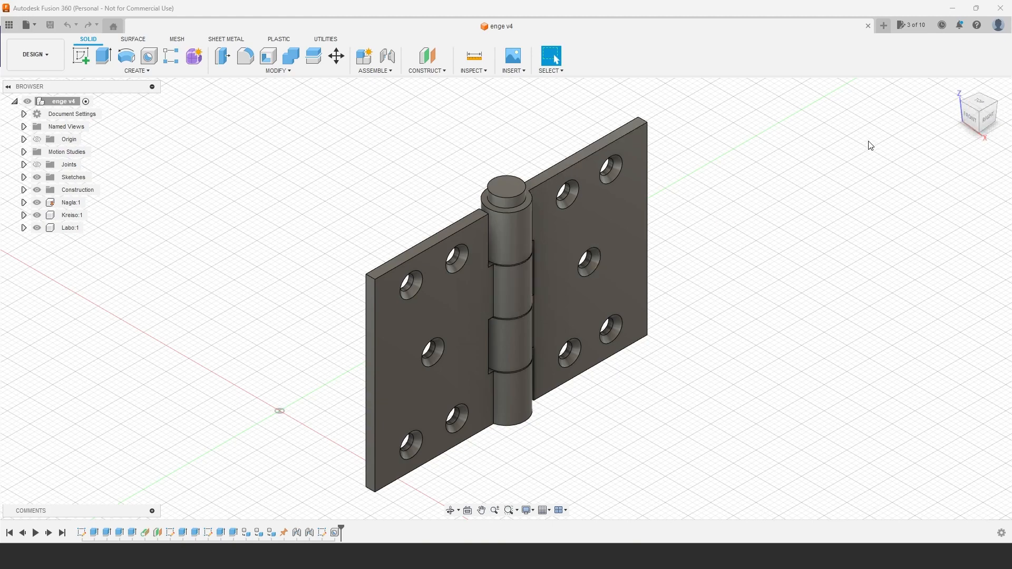
Step: Switch to Autodesk Fusion 360 and examine the hinge model from several sides
{"action": "left_click", "coordinate": [979, 101]}
{"action": "middle_click_drag", "start_coordinate": [340, 487], "coordinate": [660, 511], "text": "shift"}
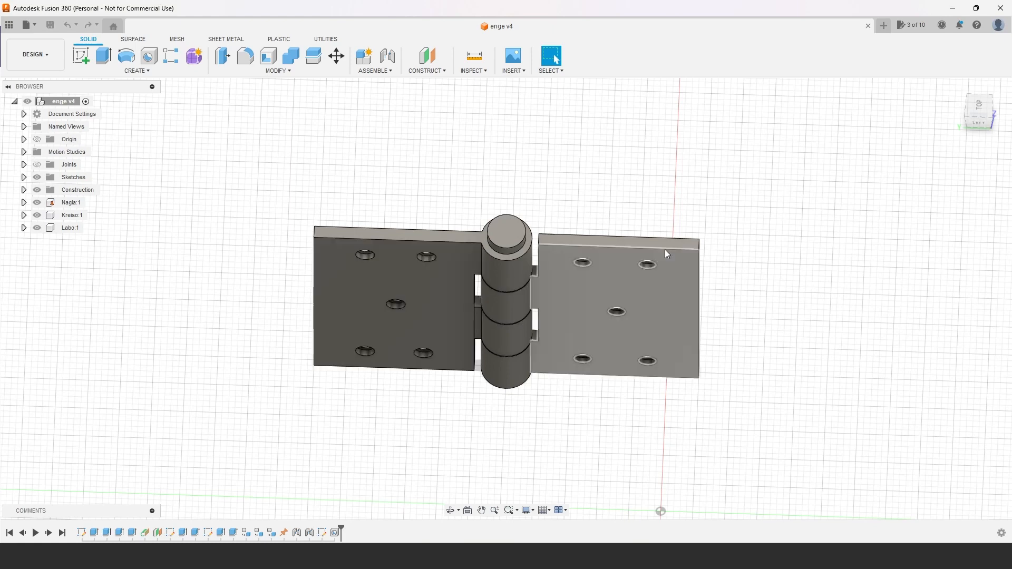
{"action": "left_click_drag", "start_coordinate": [980, 113], "coordinate": [979, 131]}
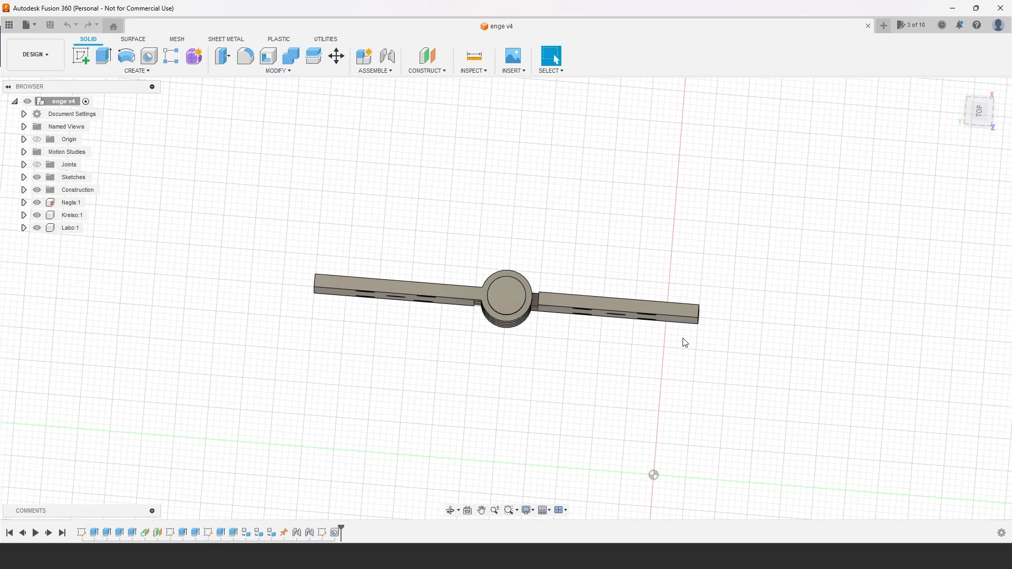
{"action": "left_click_drag", "start_coordinate": [971, 108], "coordinate": [971, 48]}
{"action": "middle_click_drag", "start_coordinate": [668, 484], "coordinate": [304, 363], "text": "shift"}
{"action": "left_click_drag", "start_coordinate": [991, 119], "coordinate": [975, 114]}
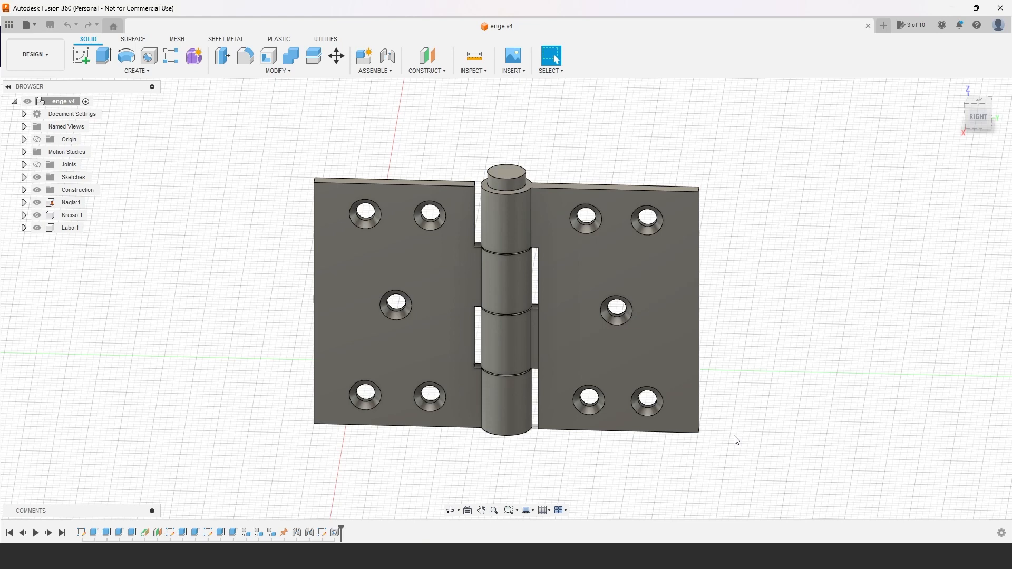
Step: Export the hinge design as the STL file enge v4 in the Downloads folder
{"action": "left_click", "coordinate": [33, 27]}
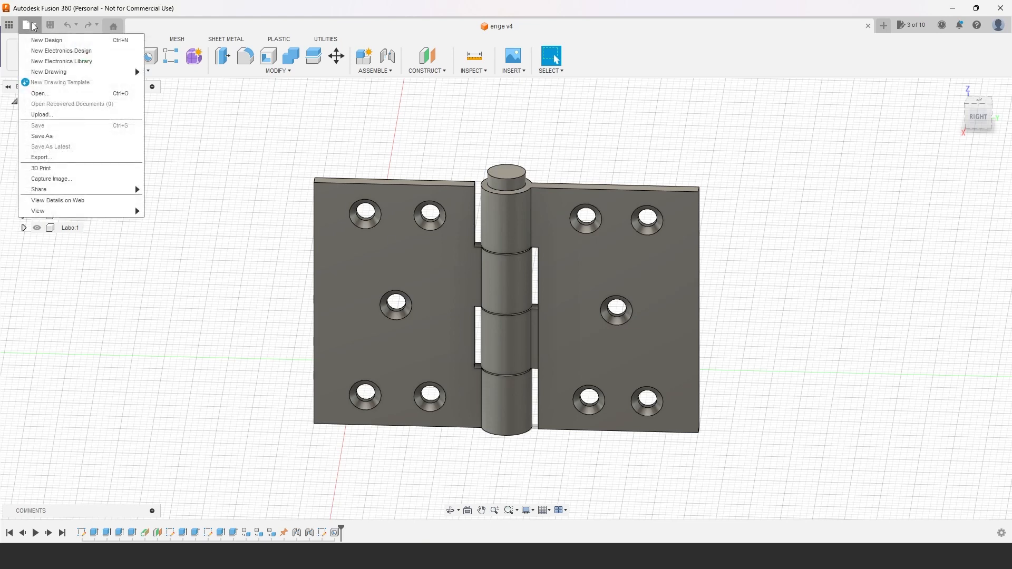
{"action": "left_click", "coordinate": [39, 157]}
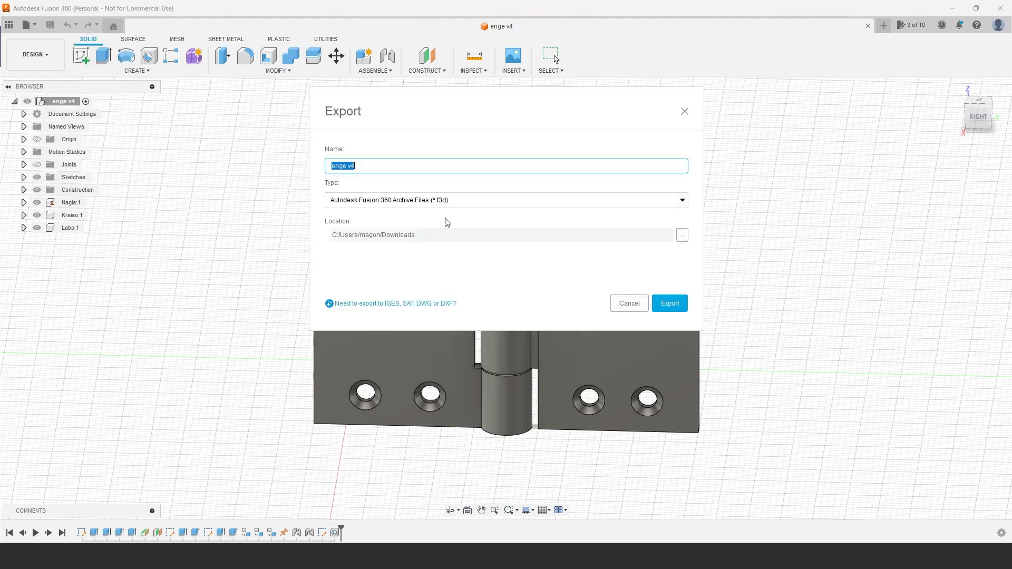
{"action": "left_click", "coordinate": [469, 203]}
{"action": "scroll", "coordinate": [422, 270], "scroll_direction": "down", "scroll_amount": 1}
{"action": "left_click", "coordinate": [409, 288]}
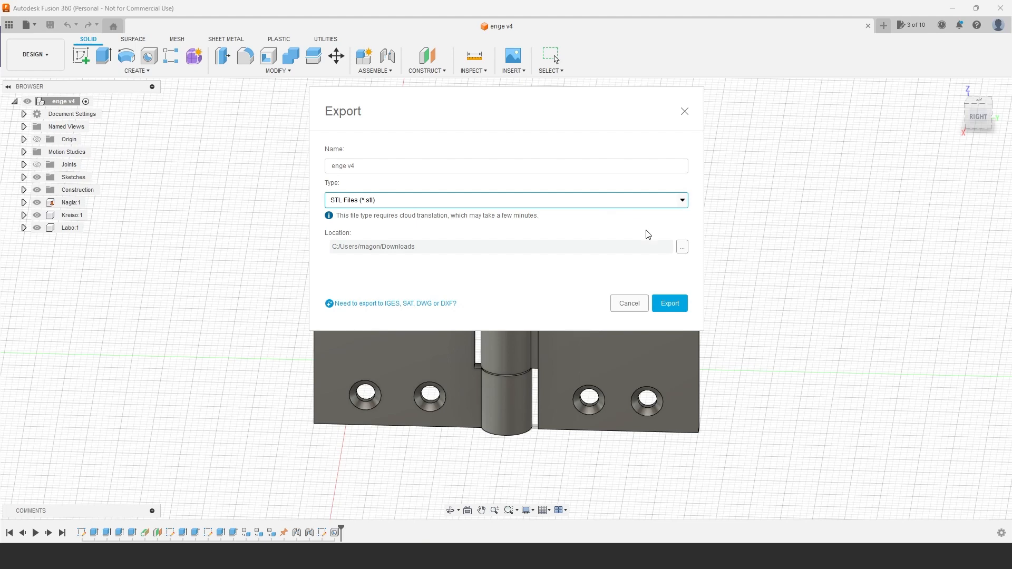
{"action": "left_click", "coordinate": [670, 303]}
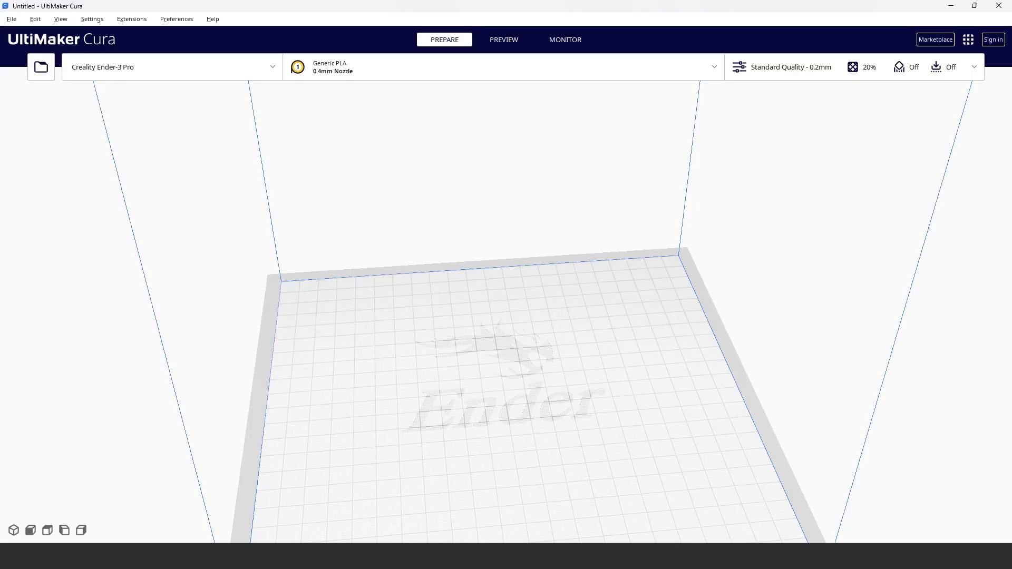
Step: Switch to UltiMaker Cura and open the exported enge v4 hinge model from the Downloads folder
{"action": "left_click", "coordinate": [12, 19]}
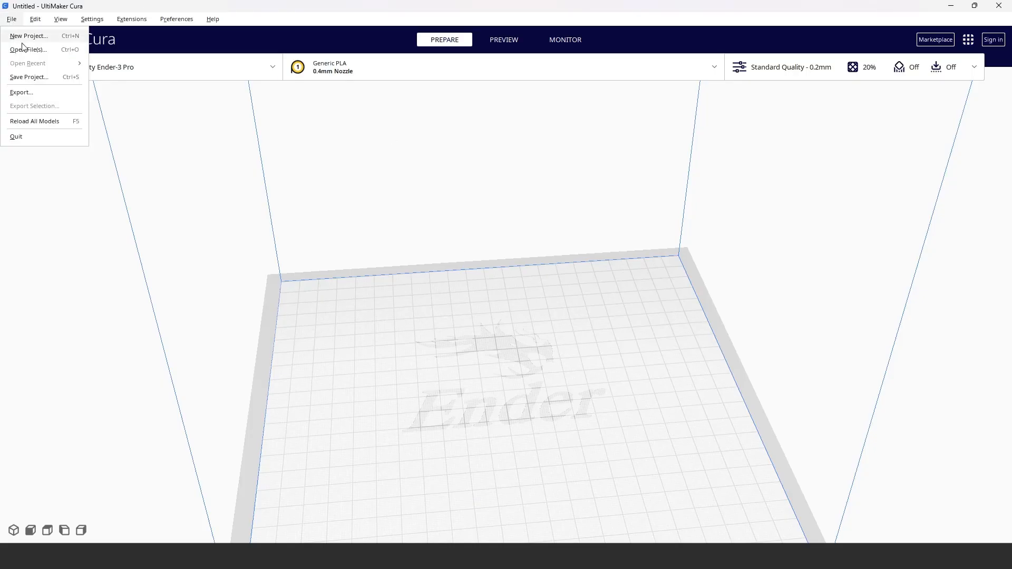
{"action": "left_click", "coordinate": [25, 48]}
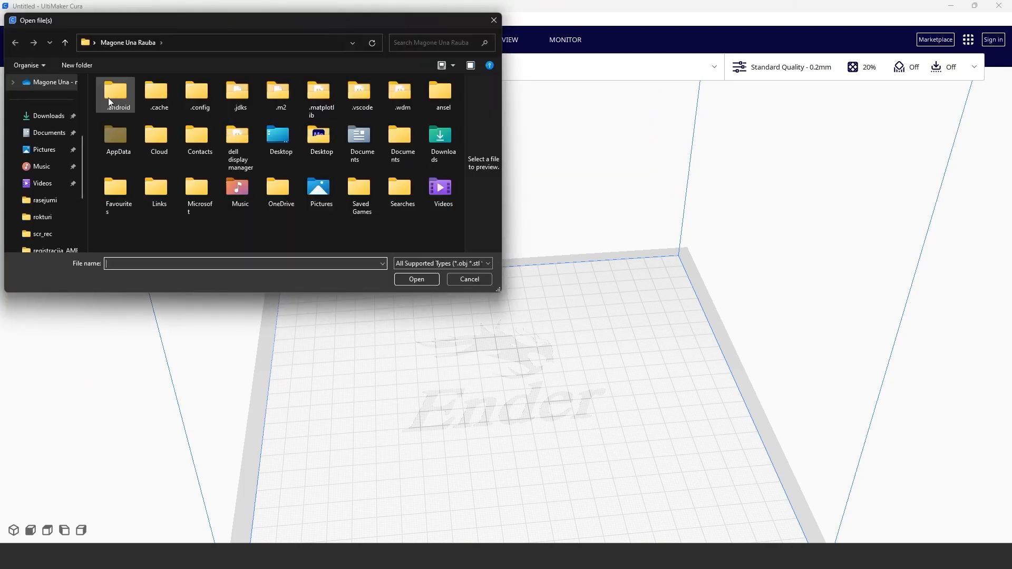
{"action": "left_click", "coordinate": [47, 115]}
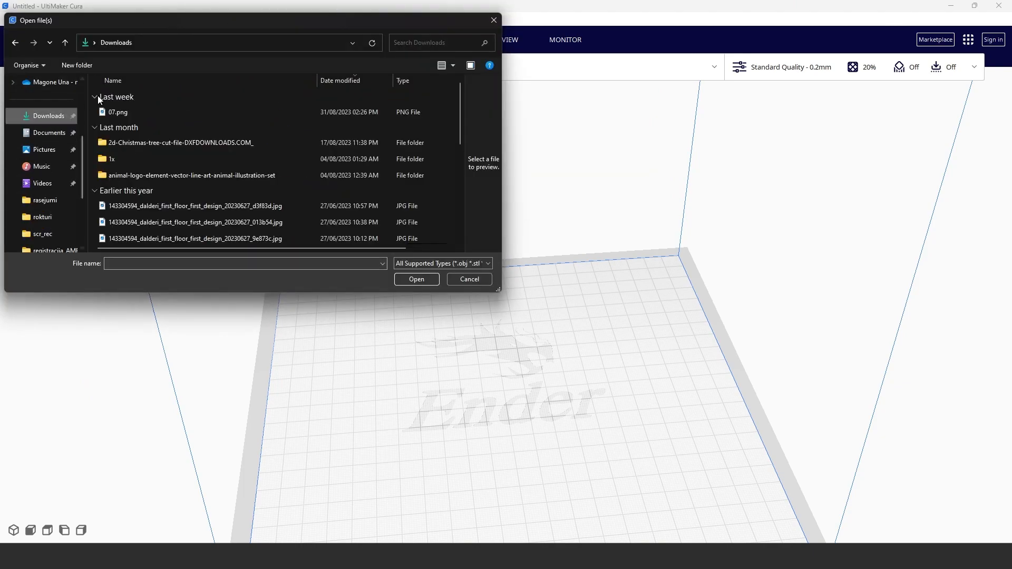
{"action": "left_click", "coordinate": [119, 112]}
{"action": "left_click", "coordinate": [416, 280]}
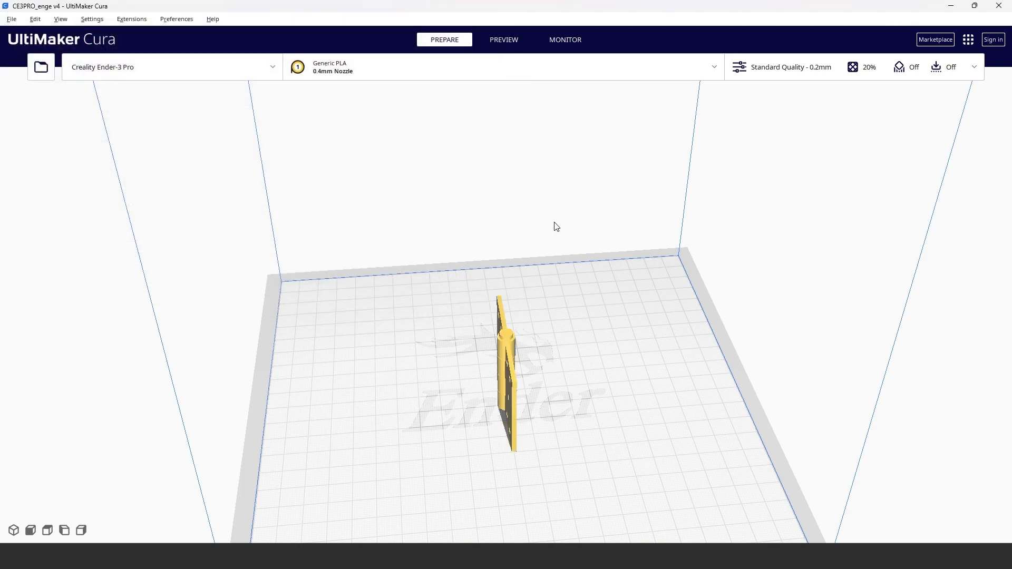
Step: Select the hinge and move it across the build plate to about X -51 mm, Y 3 mm
{"action": "right_click_drag", "start_coordinate": [657, 441], "coordinate": [472, 374]}
{"action": "left_click", "coordinate": [509, 357]}
{"action": "left_click_drag", "start_coordinate": [509, 358], "coordinate": [627, 351]}
{"action": "left_click", "coordinate": [623, 346]}
{"action": "left_click", "coordinate": [595, 334]}
{"action": "left_click", "coordinate": [623, 346]}
{"action": "left_click", "coordinate": [600, 348]}
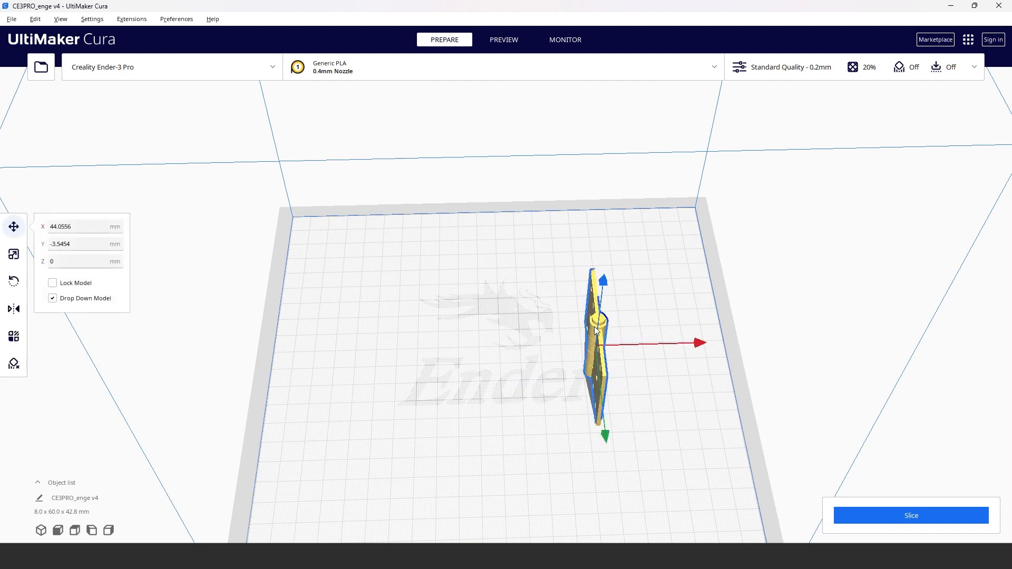
{"action": "left_click_drag", "start_coordinate": [599, 319], "coordinate": [407, 327]}
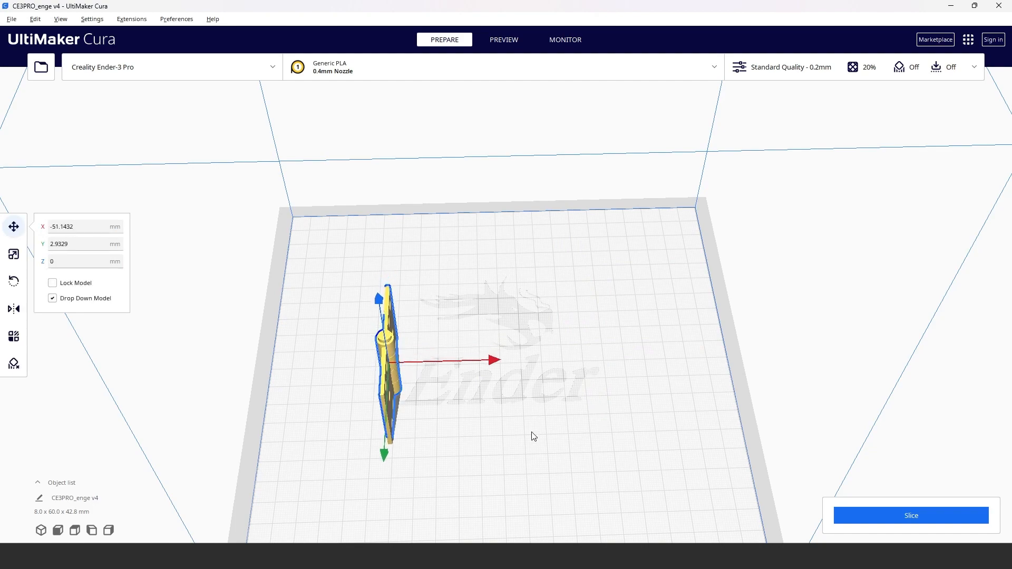
Step: Scale the hinge down uniformly to about 86 %
{"action": "right_click_drag", "start_coordinate": [532, 436], "coordinate": [443, 378]}
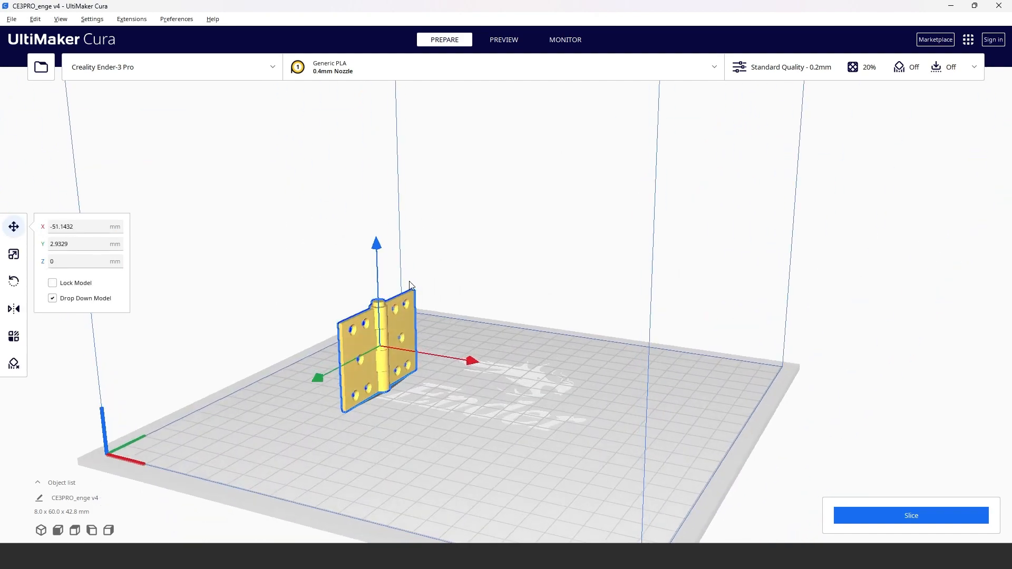
{"action": "right_click_drag", "start_coordinate": [425, 354], "coordinate": [562, 414]}
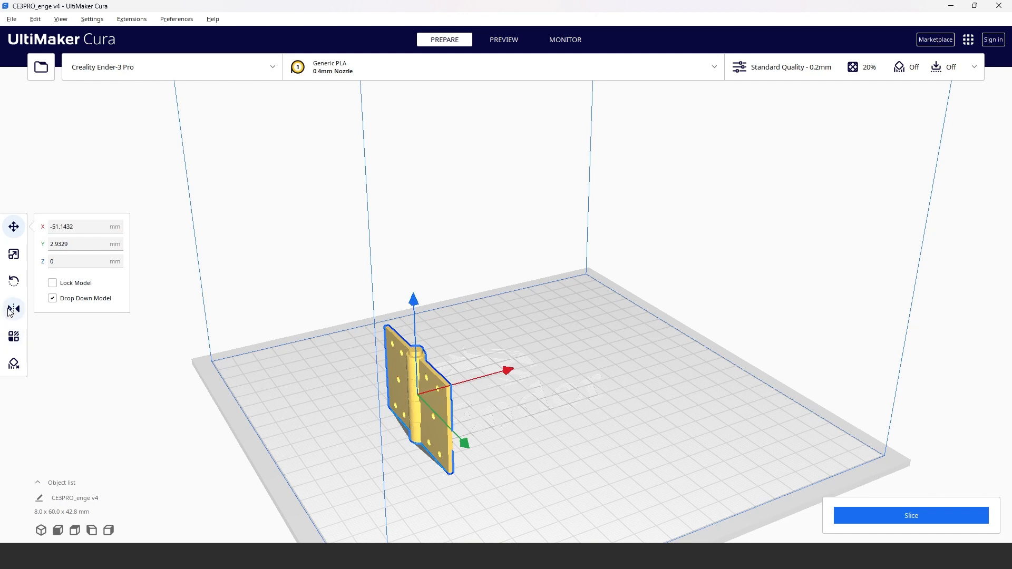
{"action": "left_click", "coordinate": [14, 255]}
{"action": "left_click_drag", "start_coordinate": [430, 316], "coordinate": [400, 331]}
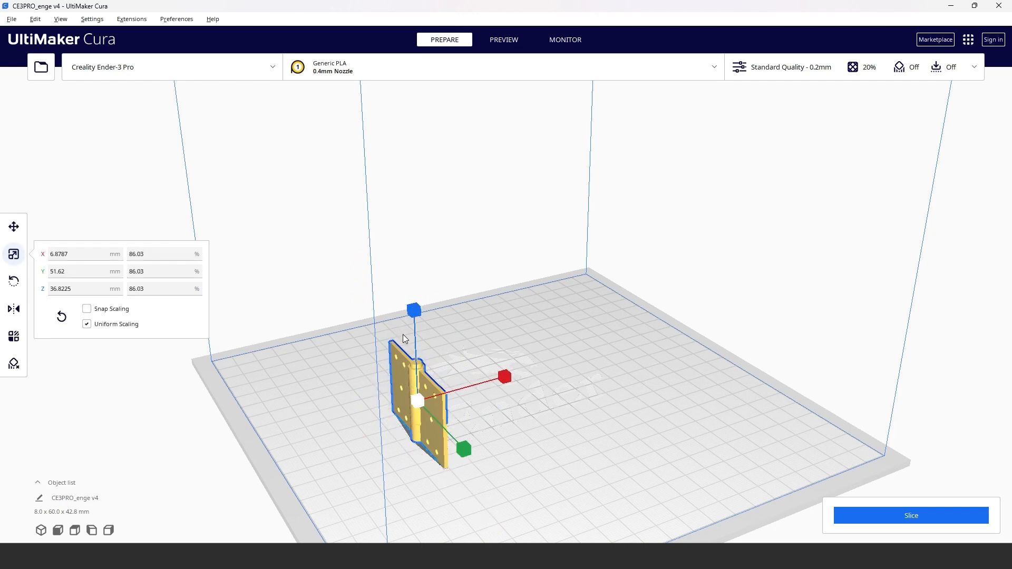
Step: Lay the hinge flat by aligning the broad face of its leaf with the build plate, and check how it rests
{"action": "left_click", "coordinate": [7, 276]}
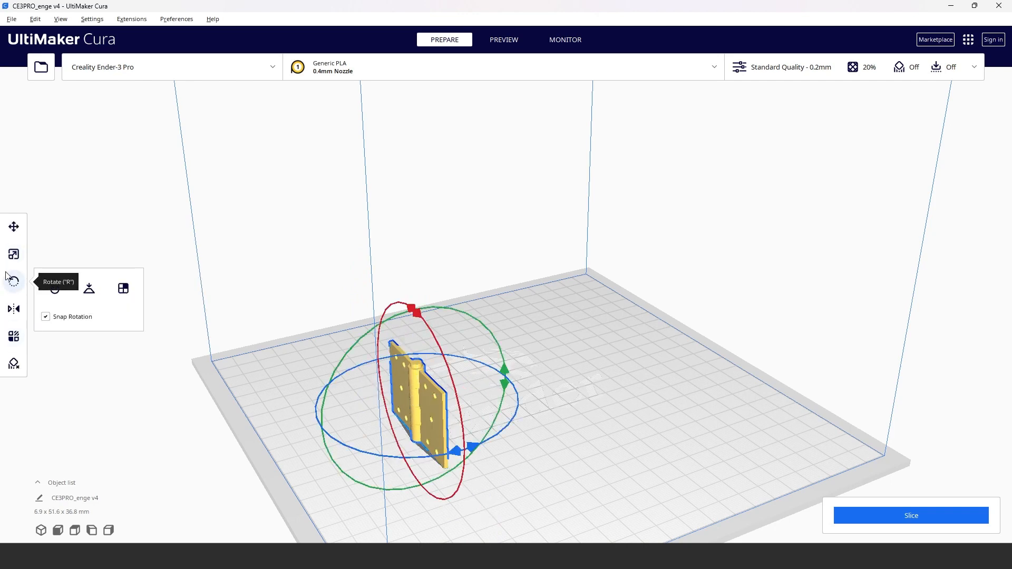
{"action": "left_click", "coordinate": [124, 289]}
{"action": "left_click", "coordinate": [428, 414]}
{"action": "right_click_drag", "start_coordinate": [583, 495], "coordinate": [766, 432]}
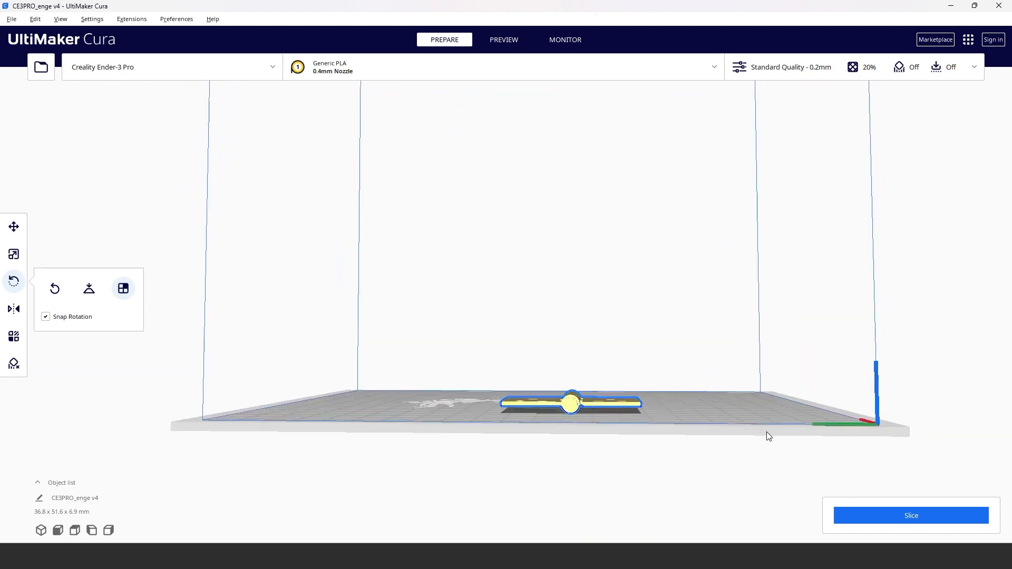
{"action": "right_click_drag", "start_coordinate": [666, 419], "coordinate": [617, 413]}
{"action": "scroll", "coordinate": [624, 413], "scroll_direction": "up", "scroll_amount": 5}
{"action": "right_click_drag", "start_coordinate": [628, 488], "coordinate": [611, 426]}
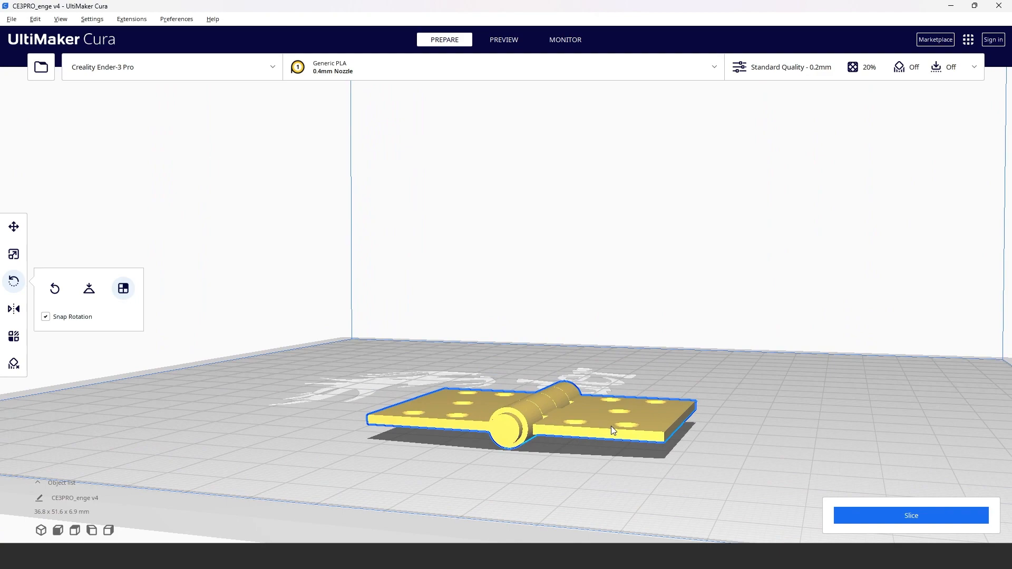
Step: Stand the hinge upright by aligning its edge face perpendicular to the pin with the build plate
{"action": "left_click", "coordinate": [123, 289]}
{"action": "right_click_drag", "start_coordinate": [706, 425], "coordinate": [307, 366]}
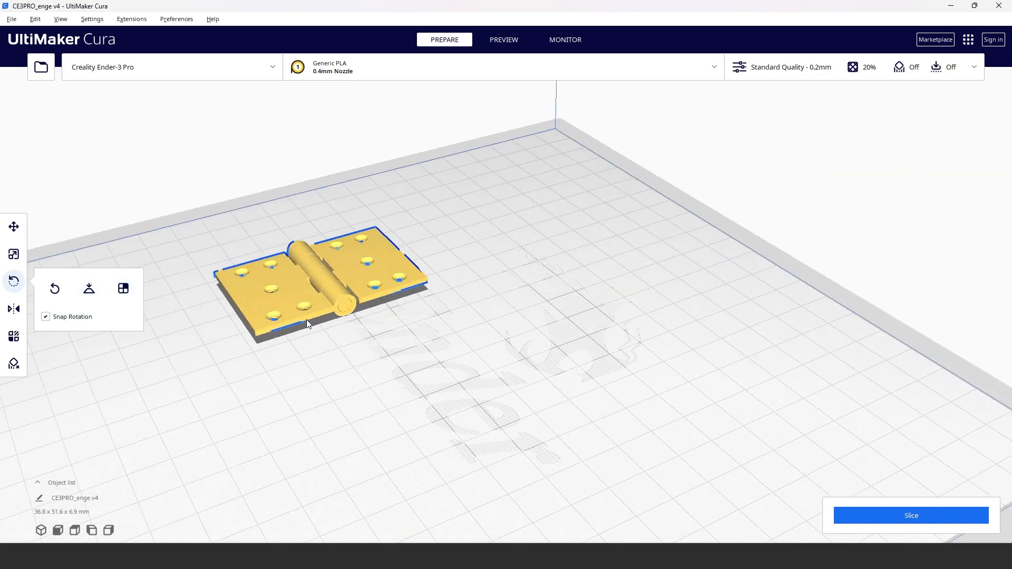
{"action": "left_click", "coordinate": [123, 289]}
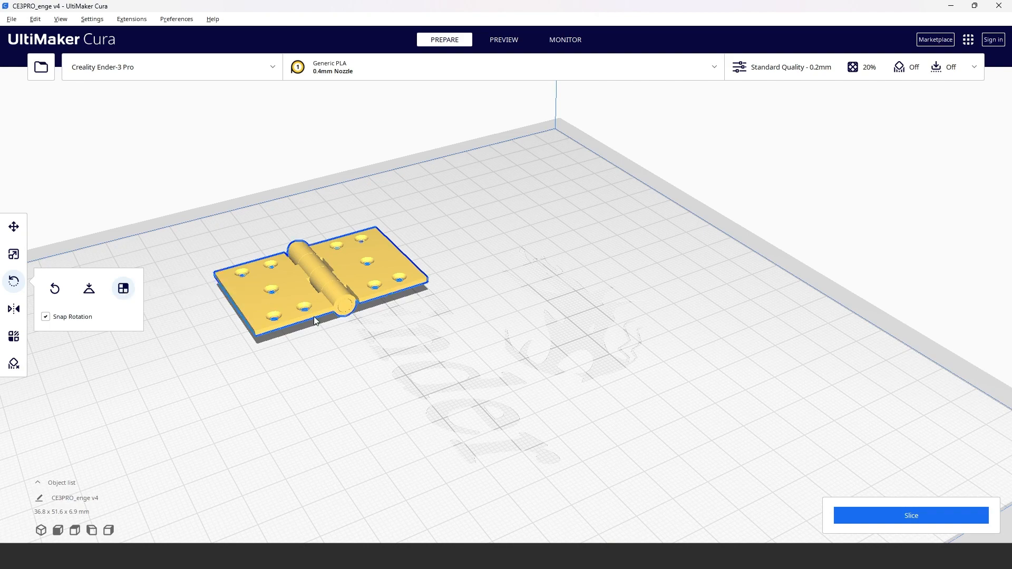
{"action": "left_click", "coordinate": [327, 311]}
{"action": "right_click_drag", "start_coordinate": [327, 311], "coordinate": [476, 414]}
{"action": "middle_click_drag", "start_coordinate": [476, 414], "coordinate": [520, 195]}
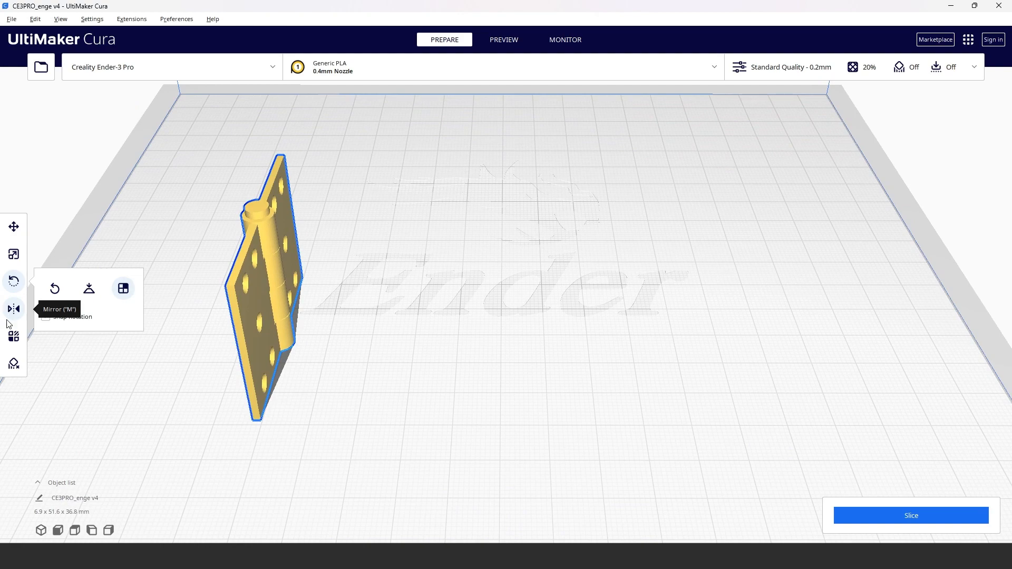
Step: Search the print settings for "support", turn on Generate Support and look through the support options
{"action": "right_click_drag", "start_coordinate": [426, 419], "coordinate": [380, 426]}
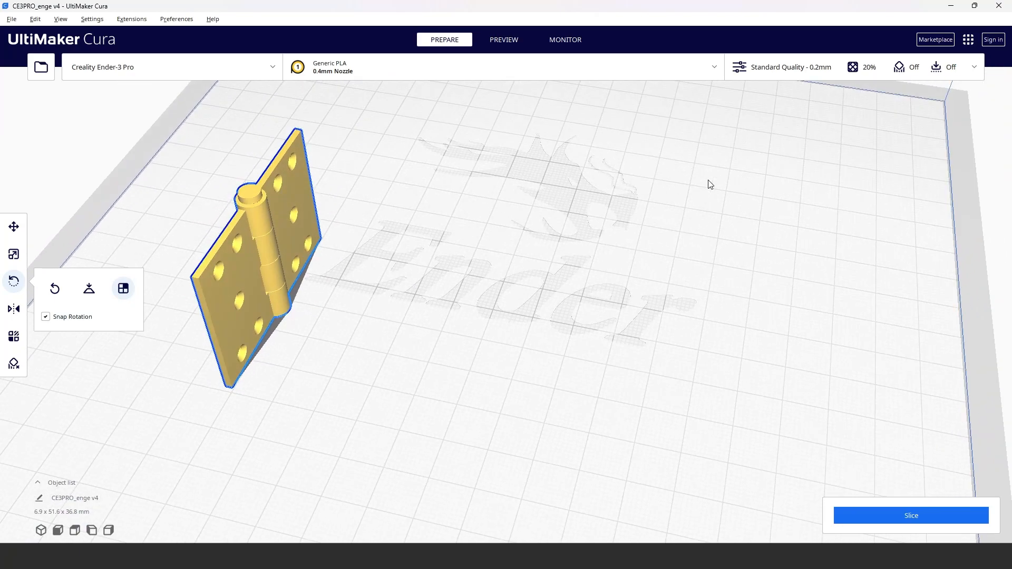
{"action": "left_click", "coordinate": [901, 67]}
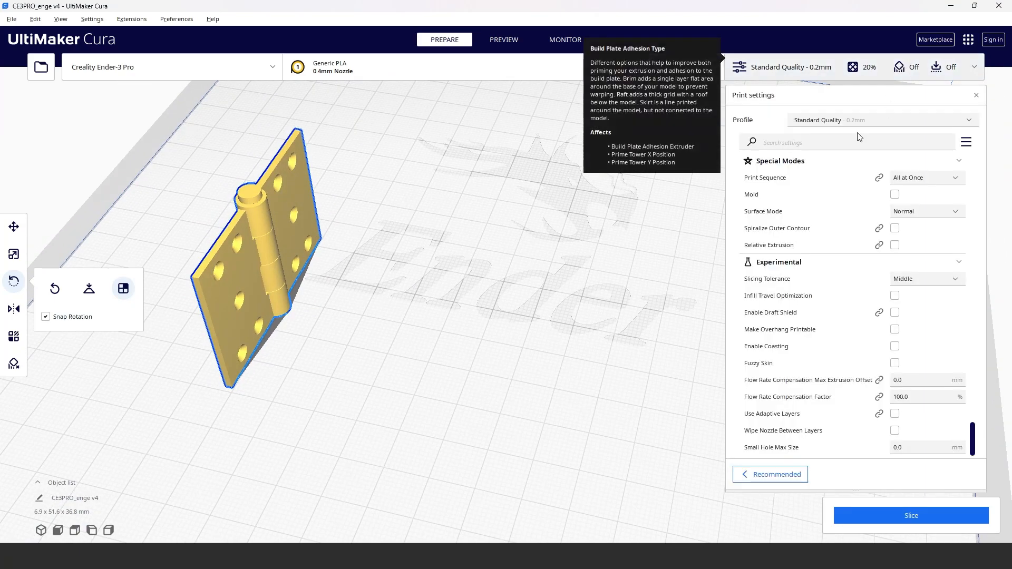
{"action": "left_click", "coordinate": [817, 144]}
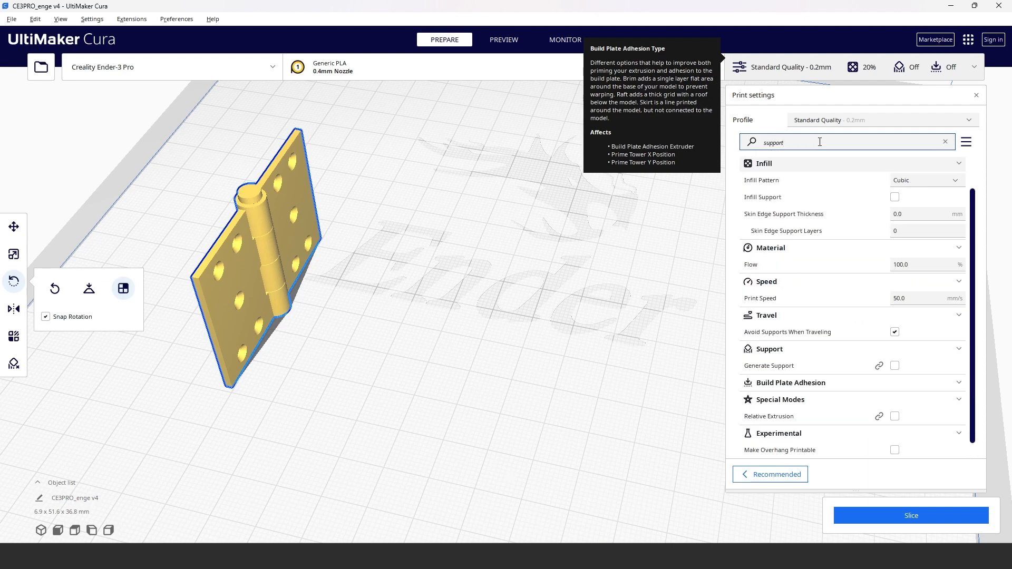
{"action": "left_click", "coordinate": [894, 366]}
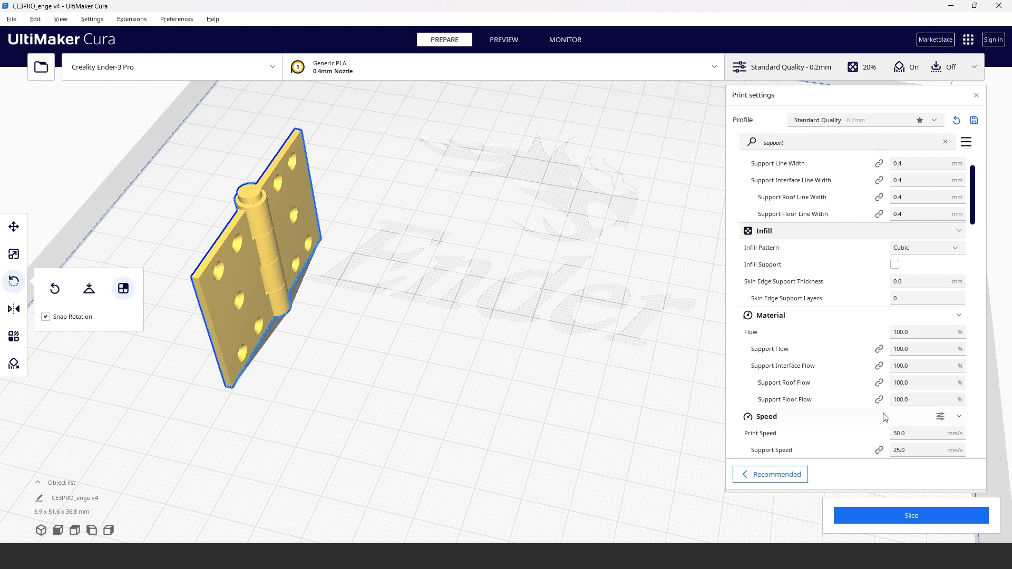
{"action": "scroll", "coordinate": [876, 414], "scroll_direction": "down", "scroll_amount": 5}
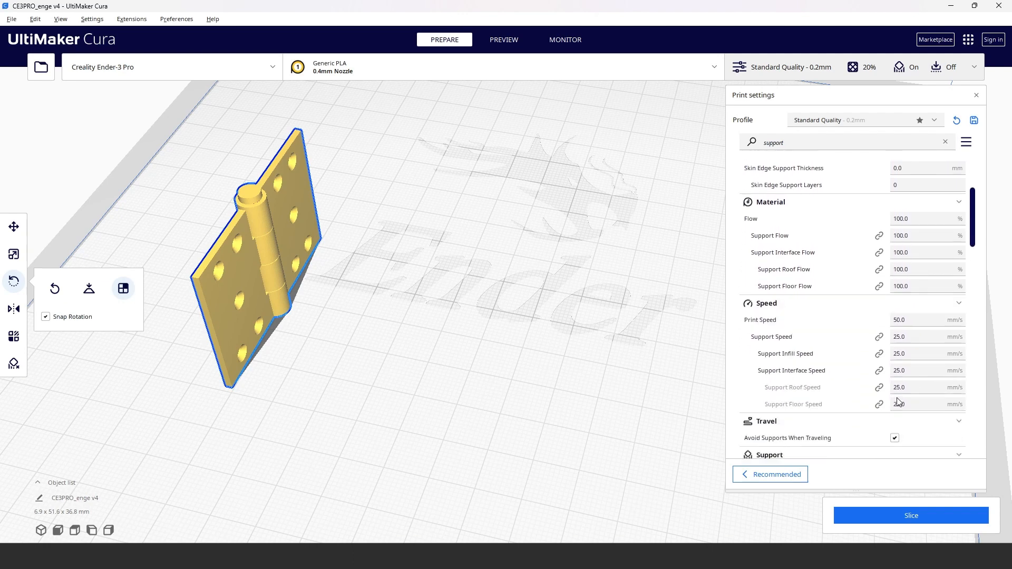
{"action": "scroll", "coordinate": [898, 403], "scroll_direction": "down", "scroll_amount": 12}
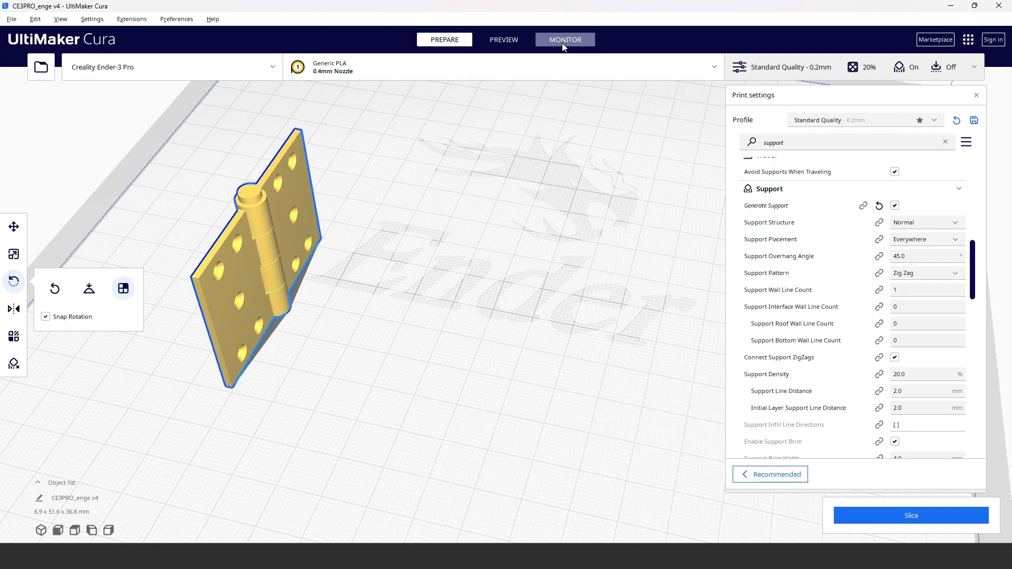
Step: Slice the hinge in the preview view, close the print settings and inspect the generated supports around the screw holes
{"action": "left_click", "coordinate": [504, 37]}
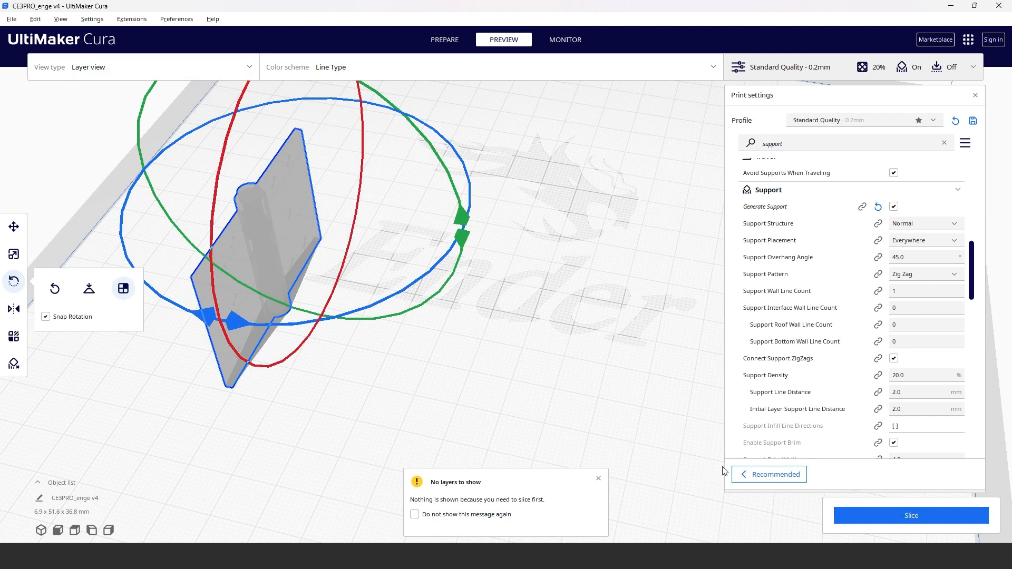
{"action": "left_click", "coordinate": [884, 520]}
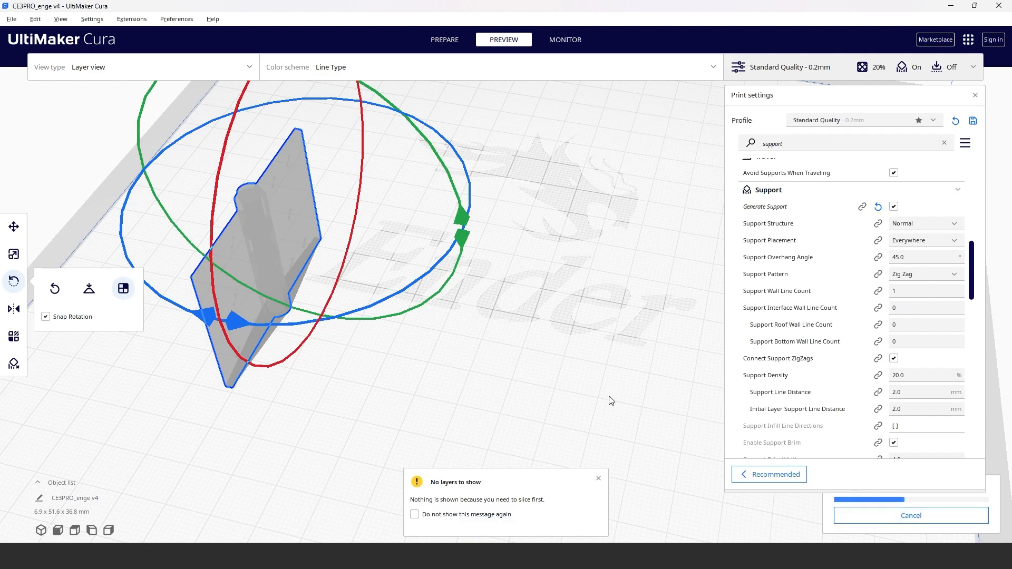
{"action": "left_click", "coordinate": [832, 69]}
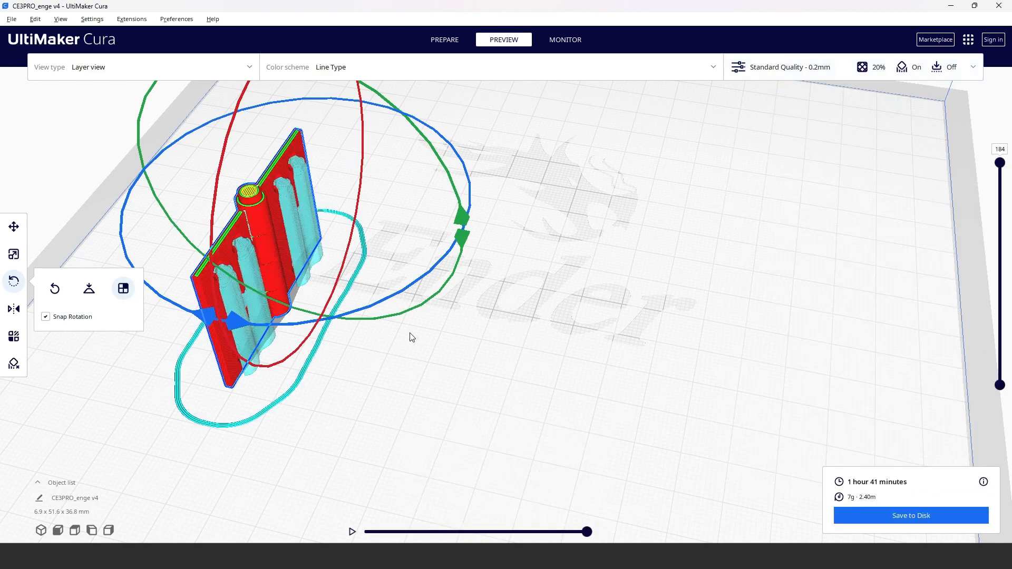
{"action": "right_click_drag", "start_coordinate": [454, 362], "coordinate": [241, 381]}
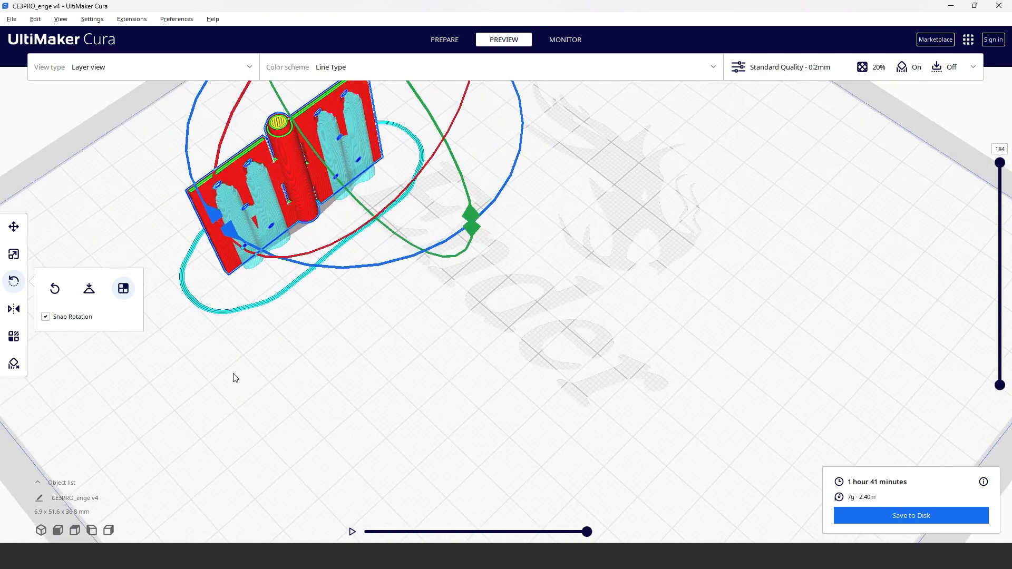
{"action": "right_click_drag", "start_coordinate": [230, 193], "coordinate": [673, 422]}
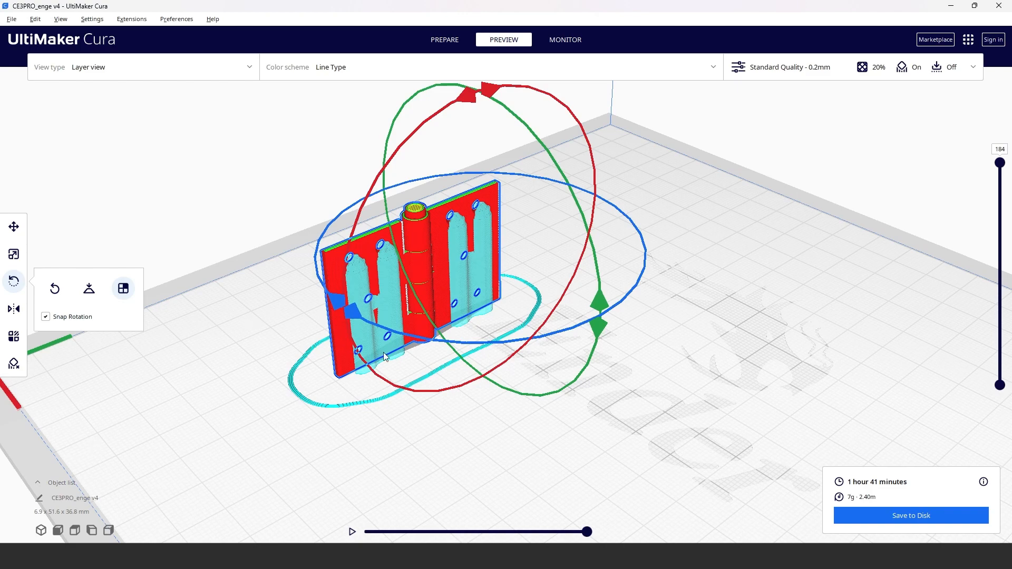
{"action": "right_click_drag", "start_coordinate": [386, 464], "coordinate": [338, 445]}
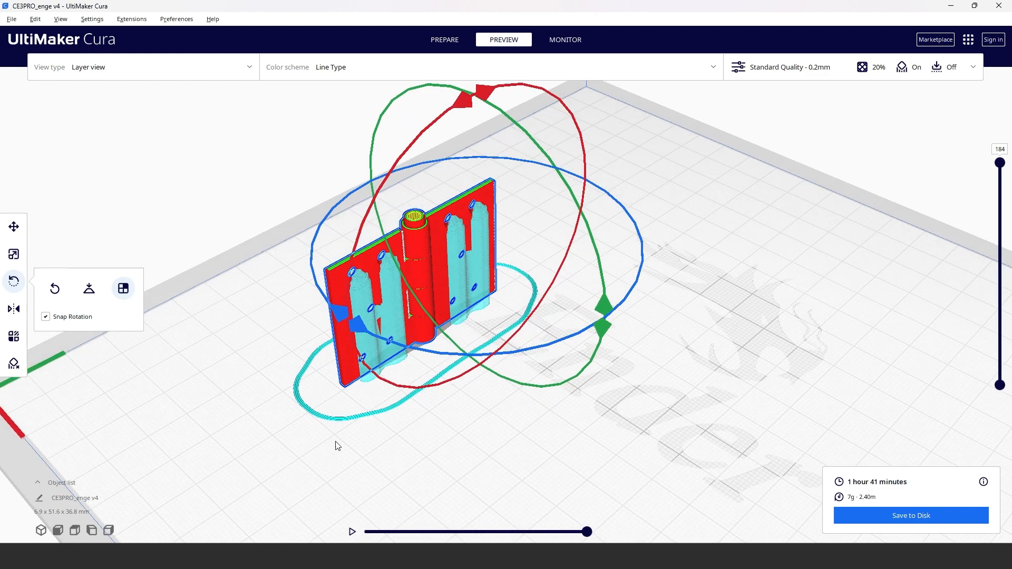
{"action": "left_click", "coordinate": [6, 285]}
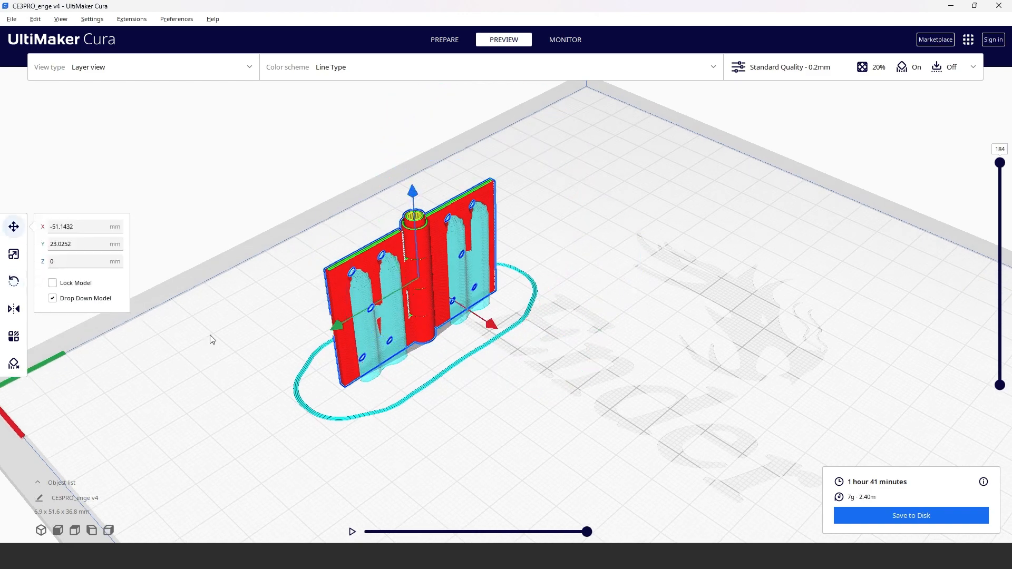
Step: Hide the Helpers in the Line Type color scheme and lower the visible layers to 119 to examine the hinge's cross-section around the pin
{"action": "left_click", "coordinate": [458, 73]}
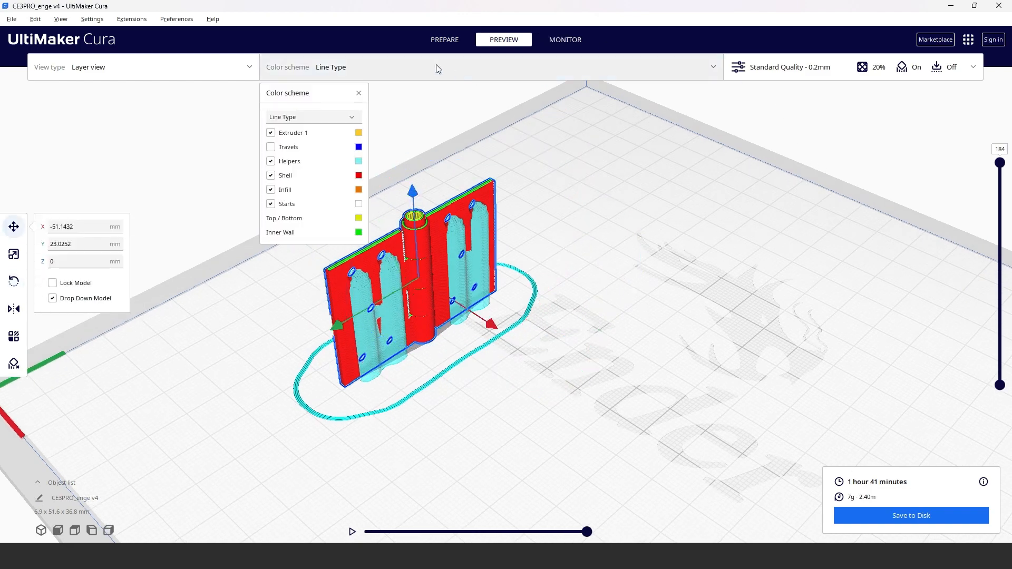
{"action": "left_click", "coordinate": [270, 162]}
{"action": "right_click_drag", "start_coordinate": [691, 459], "coordinate": [982, 181]}
{"action": "left_click_drag", "start_coordinate": [1000, 163], "coordinate": [1000, 236]}
{"action": "right_click_drag", "start_coordinate": [520, 328], "coordinate": [432, 338]}
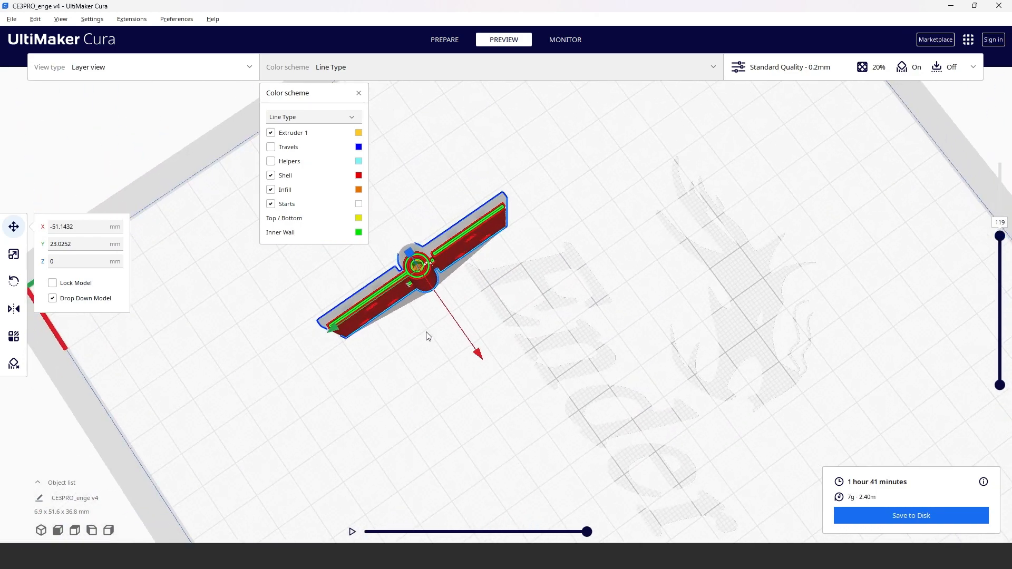
{"action": "scroll", "coordinate": [427, 333], "scroll_direction": "up", "scroll_amount": 5}
{"action": "right_click_drag", "start_coordinate": [342, 363], "coordinate": [528, 375]}
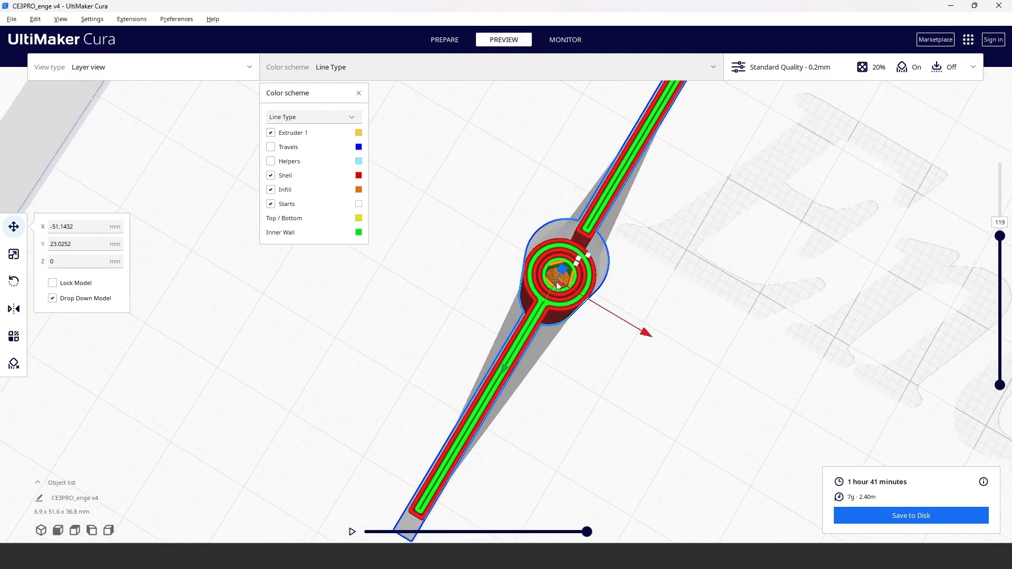
Step: Raise the visible layers back to 184, show the Helpers again and view the whole hinge with its supports
{"action": "left_click_drag", "start_coordinate": [1000, 237], "coordinate": [1002, 118]}
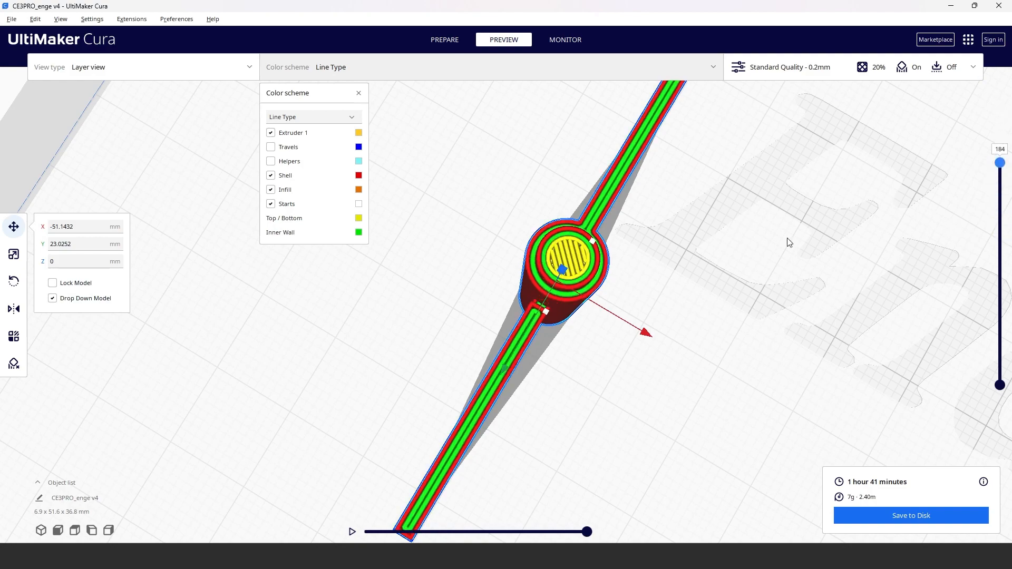
{"action": "scroll", "coordinate": [789, 264], "scroll_direction": "down", "scroll_amount": 10}
{"action": "left_click", "coordinate": [283, 165]}
{"action": "right_click_drag", "start_coordinate": [733, 372], "coordinate": [619, 311]}
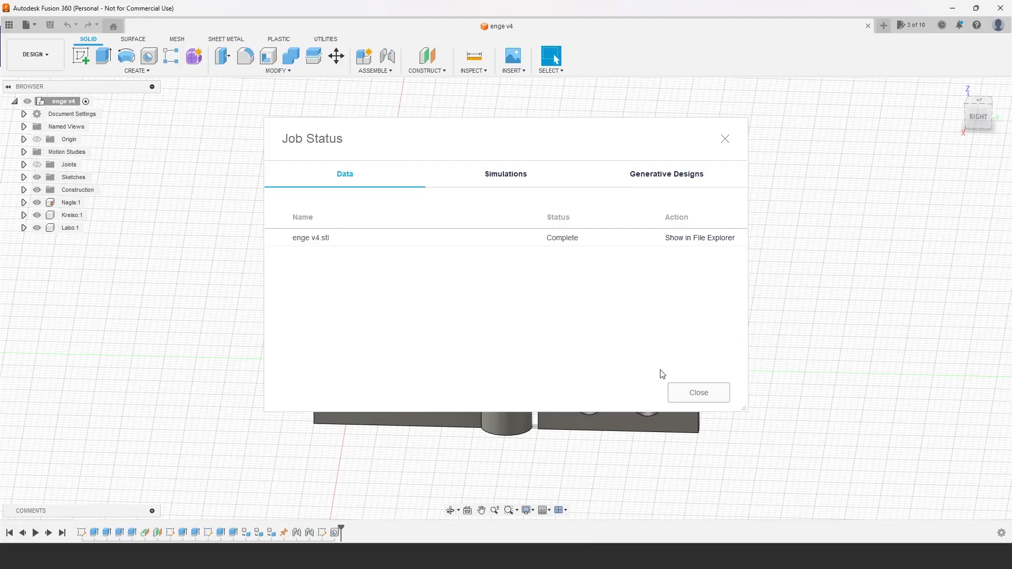
Step: Switch to Fusion 360, start the 3D Print command for the hinge and try selecting both leaves as bodies to print
{"action": "left_click", "coordinate": [691, 391]}
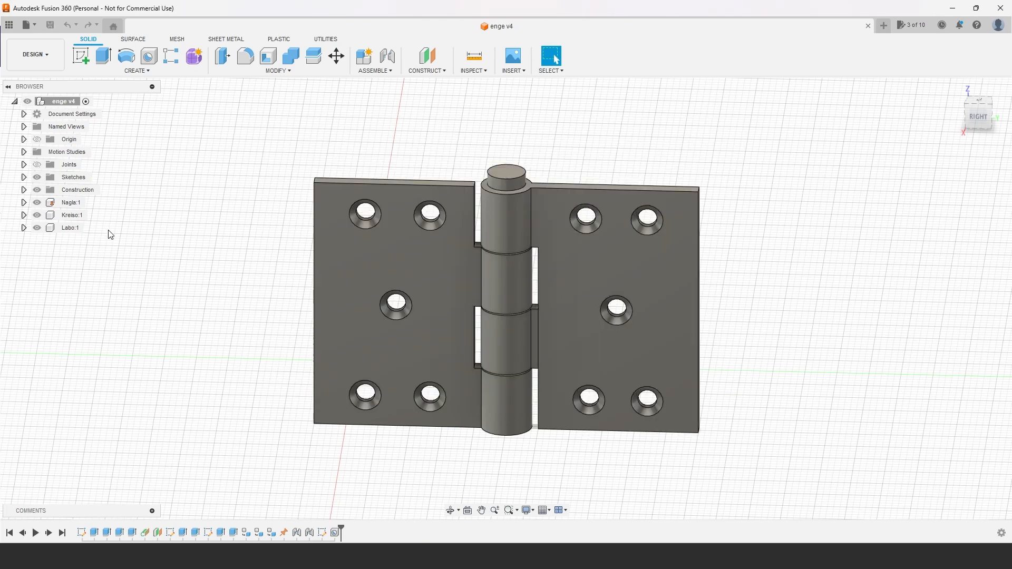
{"action": "left_click", "coordinate": [28, 24]}
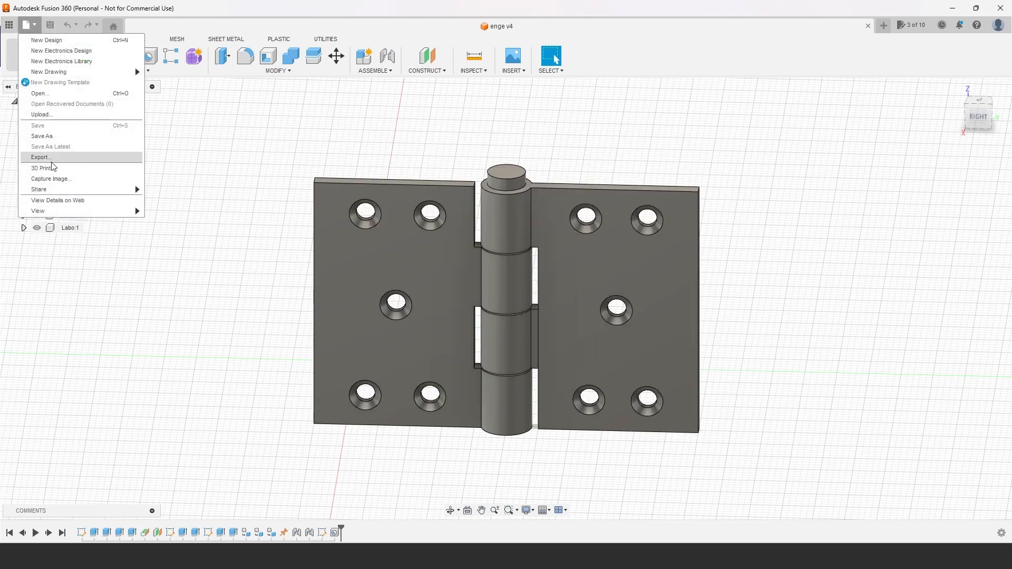
{"action": "left_click", "coordinate": [51, 168]}
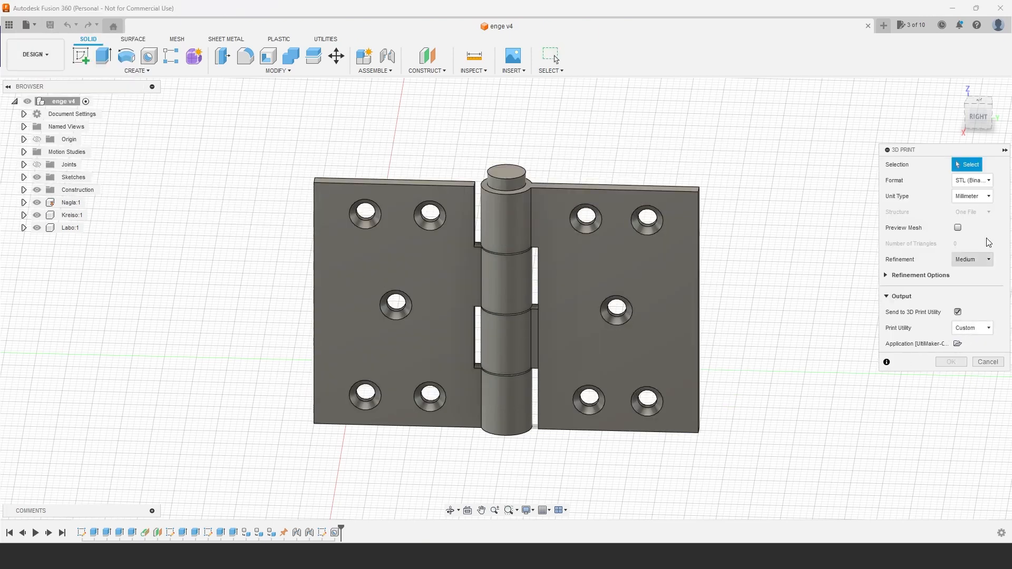
{"action": "left_click", "coordinate": [548, 215]}
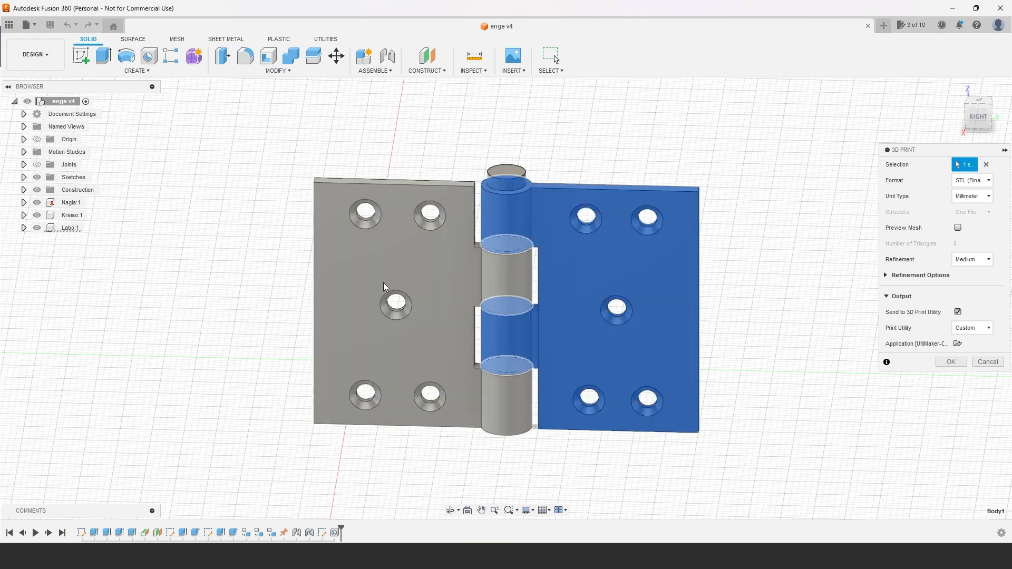
{"action": "left_click", "coordinate": [386, 229]}
{"action": "left_click", "coordinate": [549, 279]}
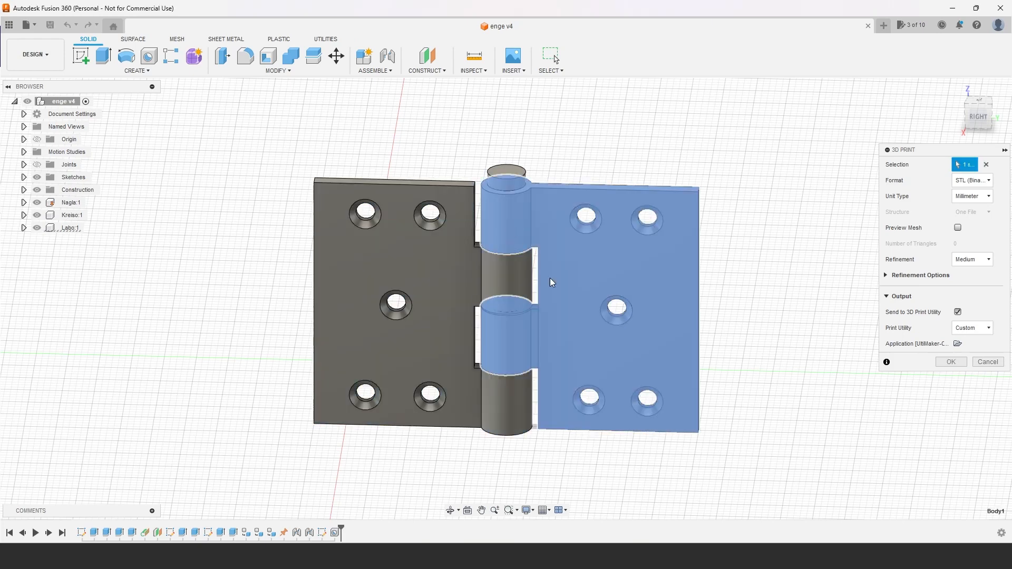
Step: Try to window-select the whole hinge, and pick the single leaf Kreiso:1 as the body to print
{"action": "left_click_drag", "start_coordinate": [306, 145], "coordinate": [828, 491]}
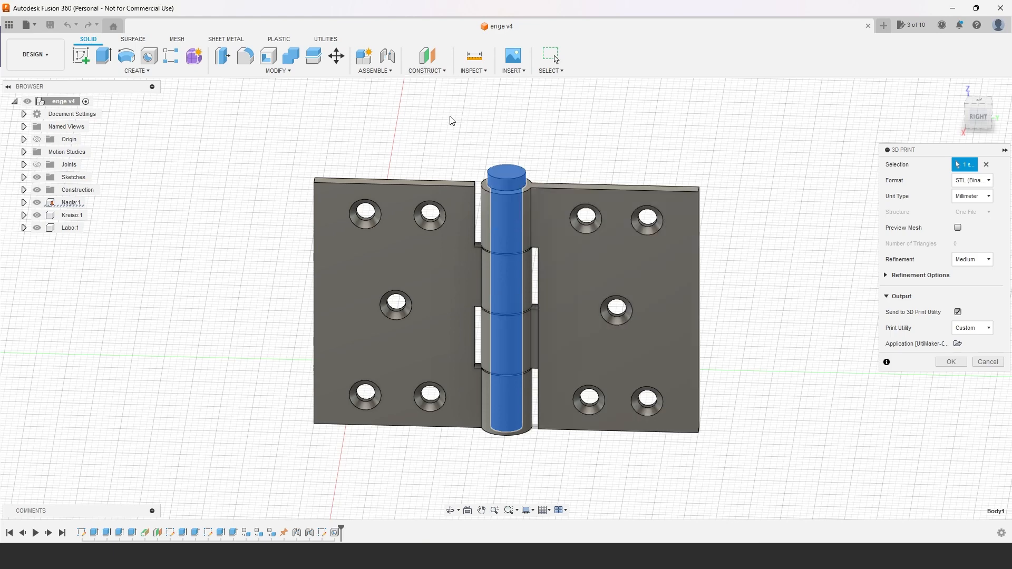
{"action": "left_click", "coordinate": [613, 254]}
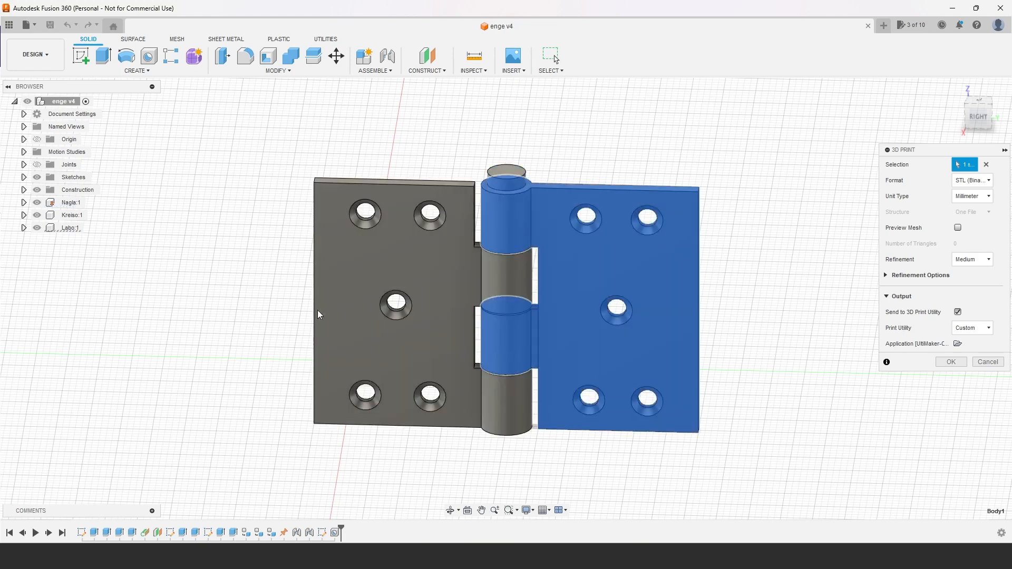
{"action": "left_click", "coordinate": [335, 281]}
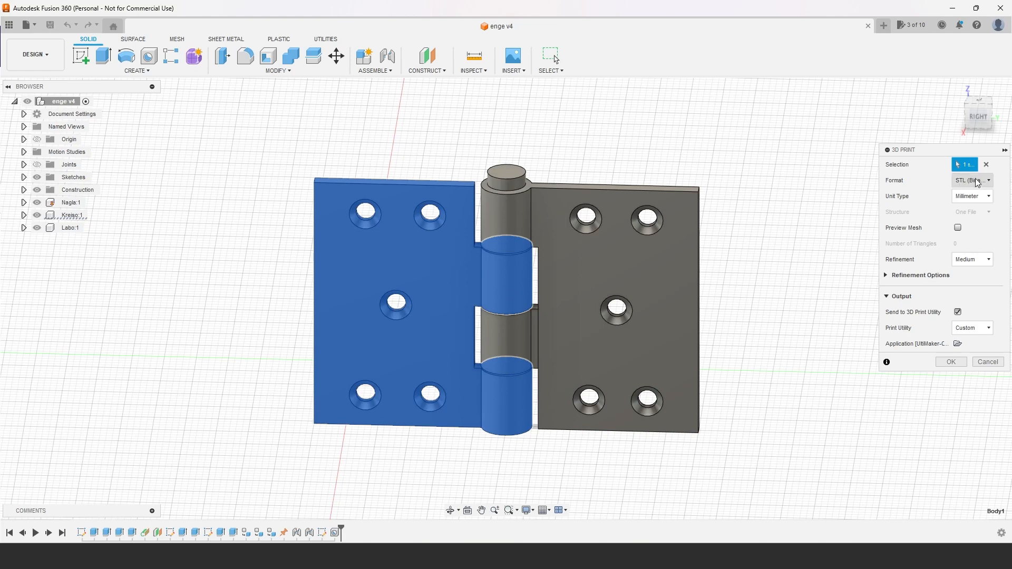
Step: Choose STL (Binary) as the print format and review the refinement levels, keeping Medium
{"action": "left_click", "coordinate": [989, 181]}
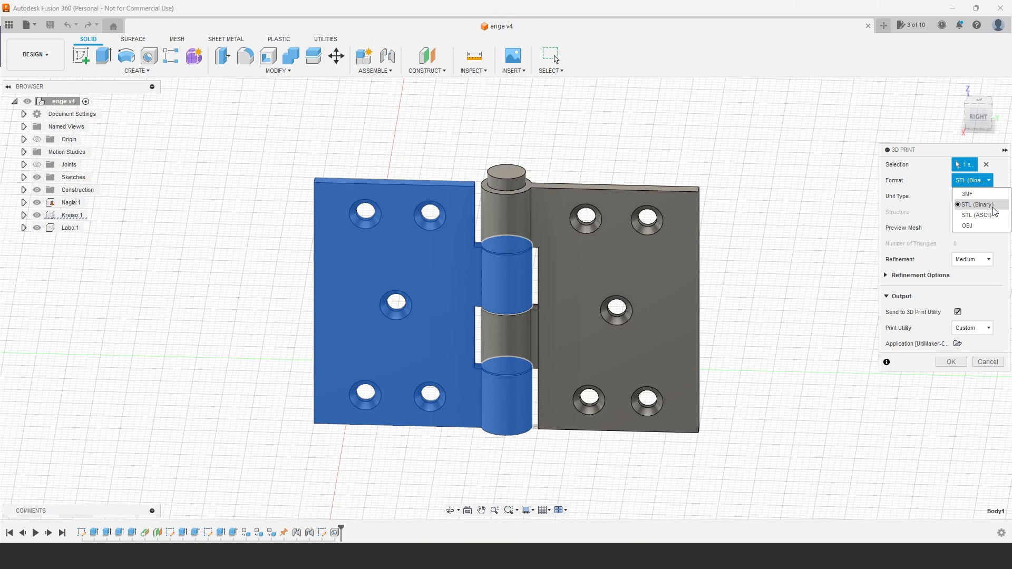
{"action": "left_click", "coordinate": [968, 204]}
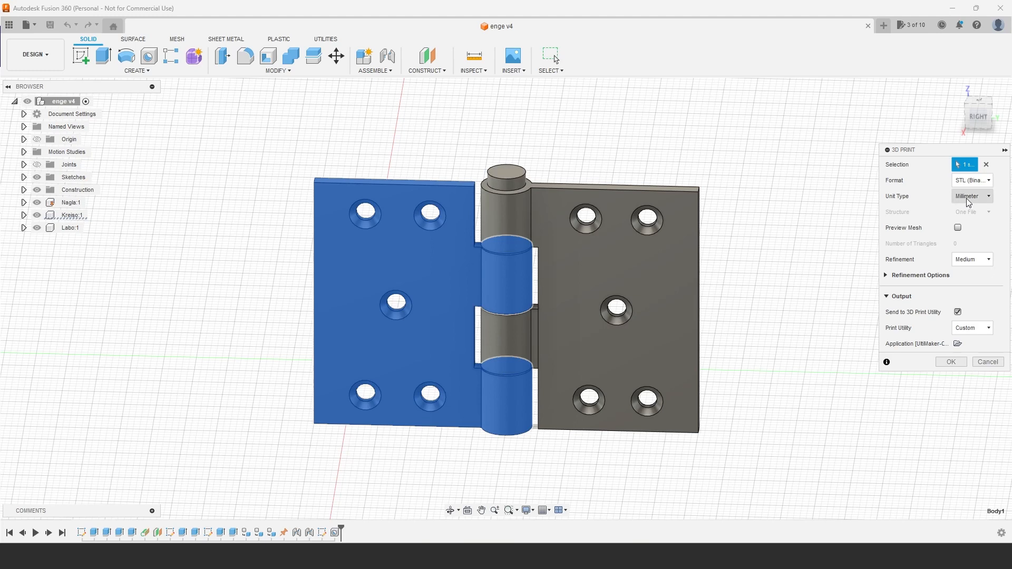
{"action": "left_click", "coordinate": [986, 260]}
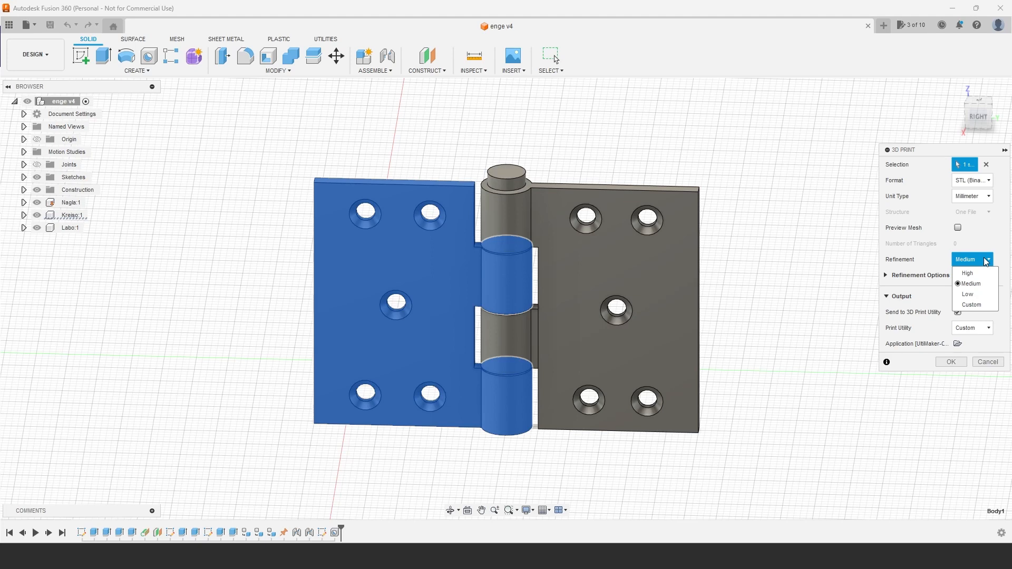
{"action": "left_click", "coordinate": [986, 262]}
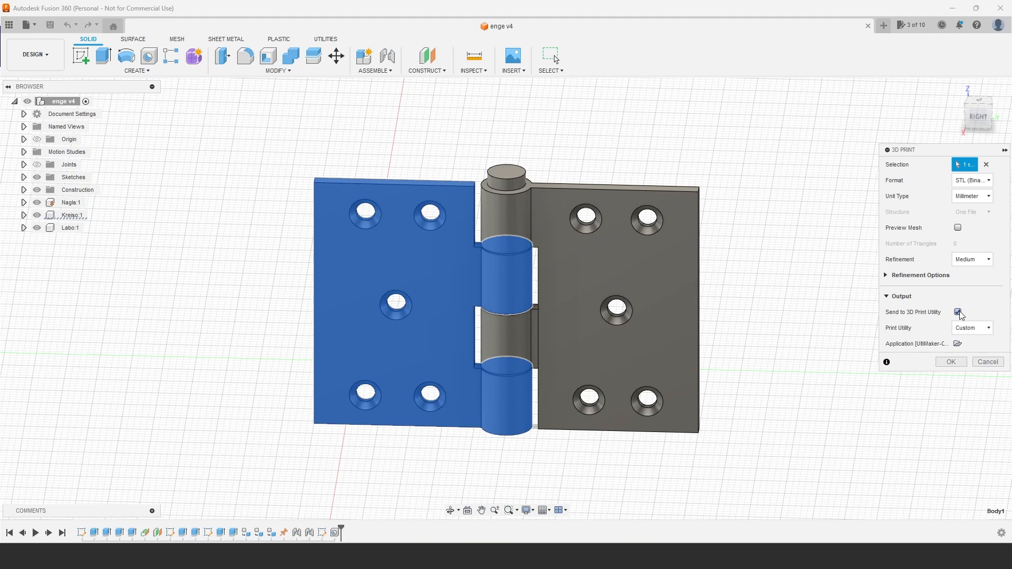
Step: Choose Custom as the print utility, check the file chooser for its application and close it without selecting anything
{"action": "left_click", "coordinate": [982, 327]}
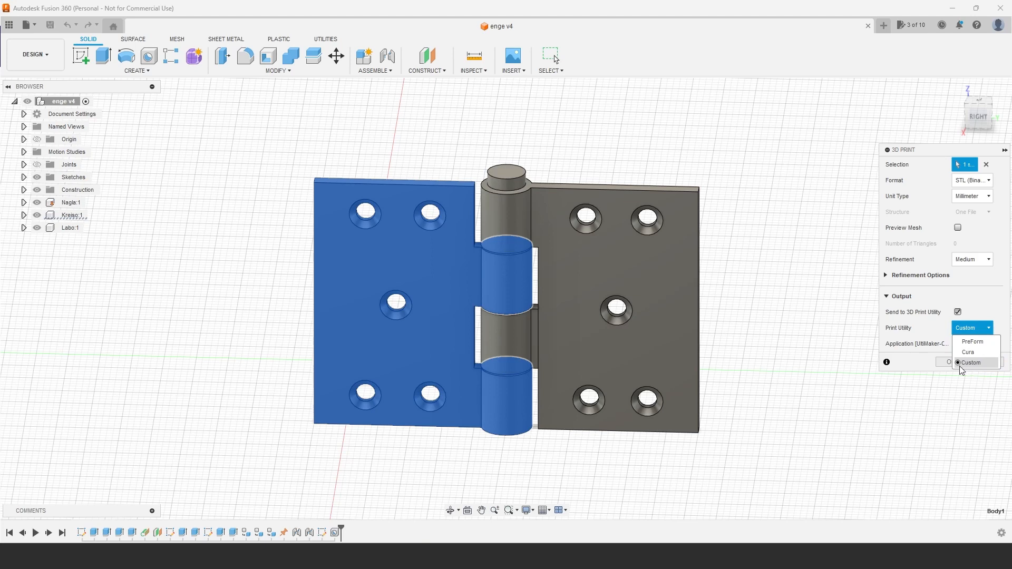
{"action": "left_click", "coordinate": [976, 364]}
{"action": "left_click", "coordinate": [957, 344]}
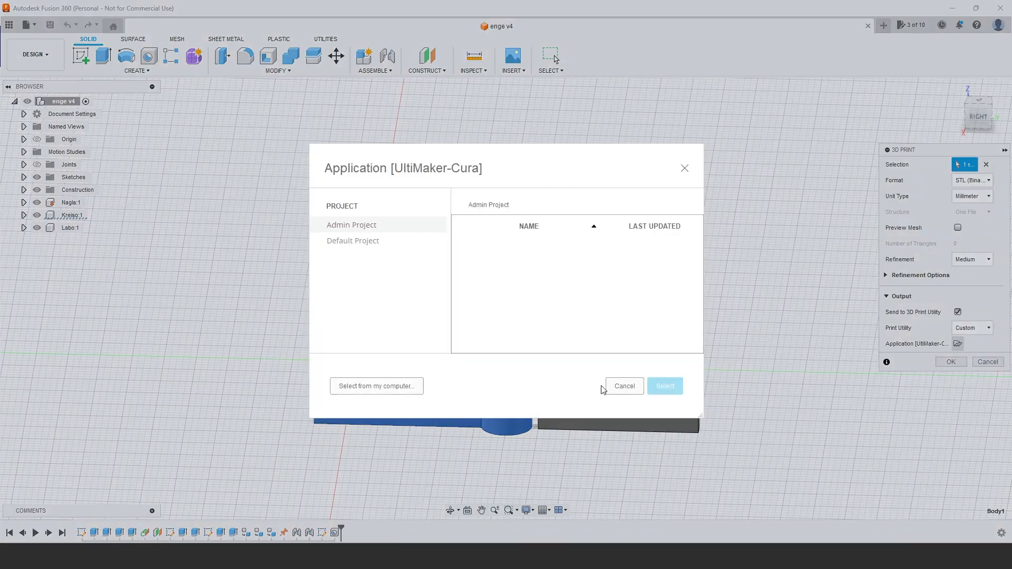
{"action": "left_click", "coordinate": [685, 168]}
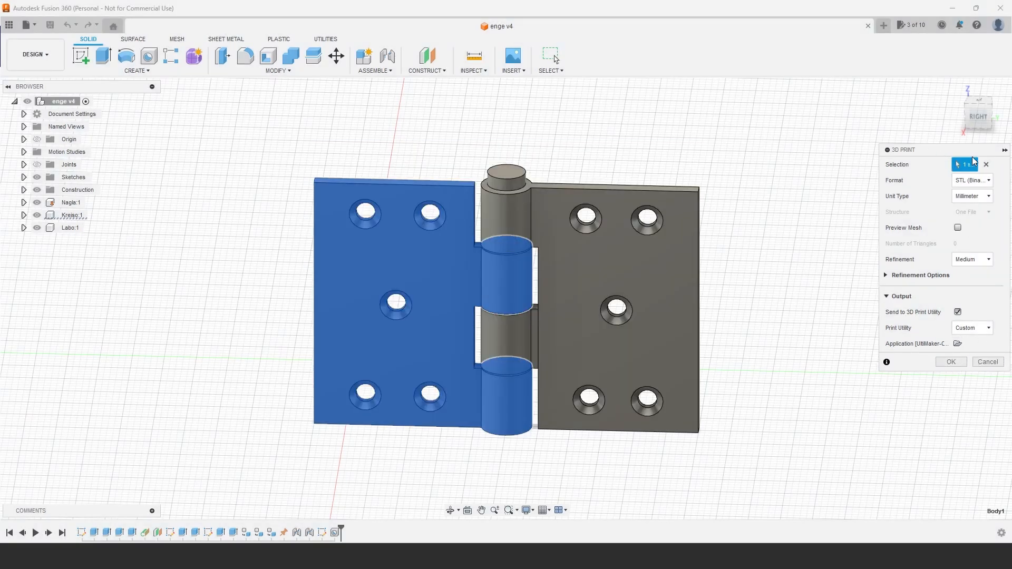
Step: Send the selected body to UltiMaker Cura and view the imported part on the build plate from above
{"action": "left_click", "coordinate": [951, 362]}
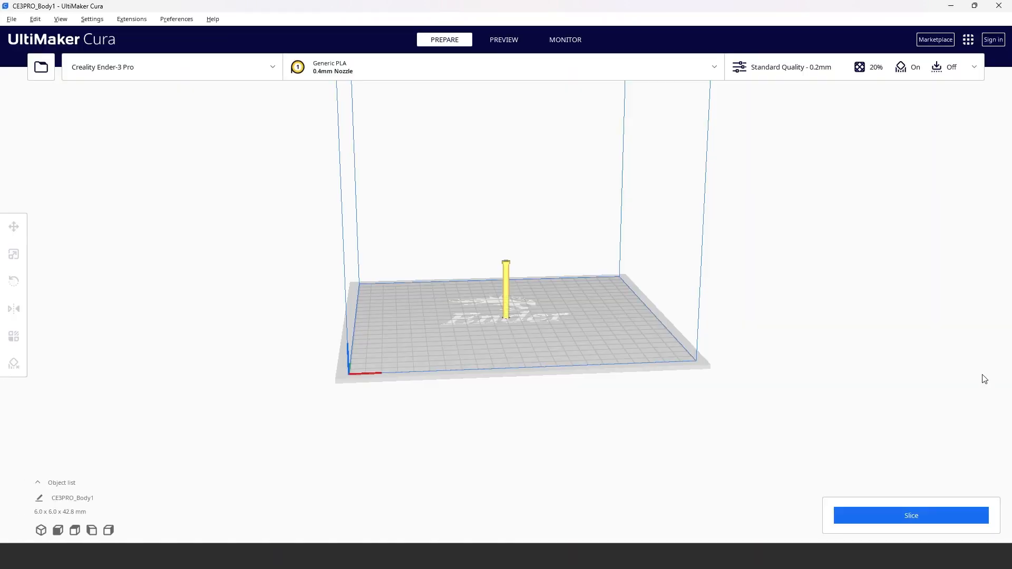
{"action": "right_click_drag", "start_coordinate": [536, 269], "coordinate": [590, 357]}
{"action": "scroll", "coordinate": [580, 339], "scroll_direction": "up", "scroll_amount": 5}
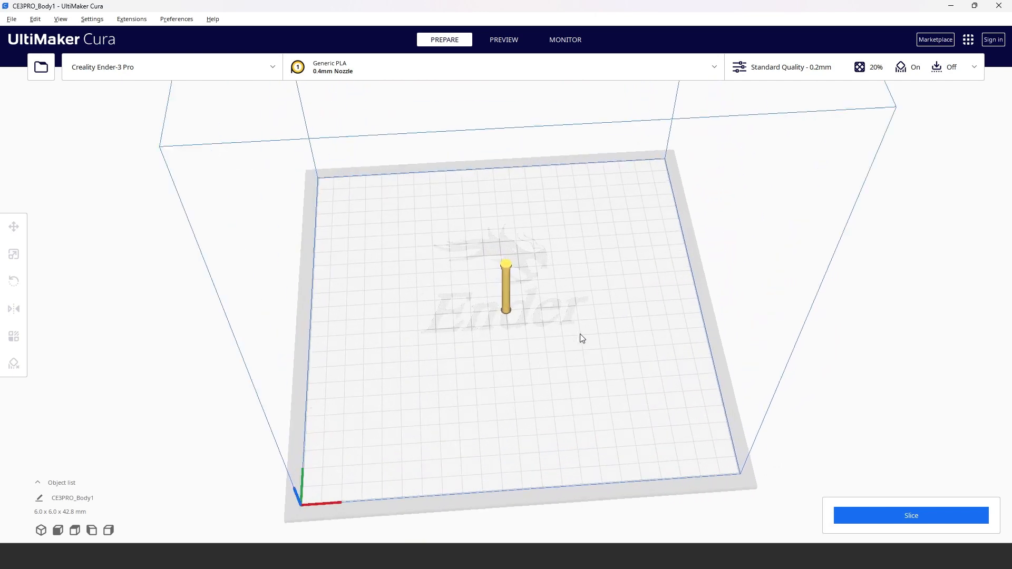
Step: Flip the pin upright on its head by aligning the head's end face to the build plate
{"action": "scroll", "coordinate": [582, 338], "scroll_direction": "up", "scroll_amount": 2}
{"action": "right_click_drag", "start_coordinate": [592, 406], "coordinate": [571, 346]}
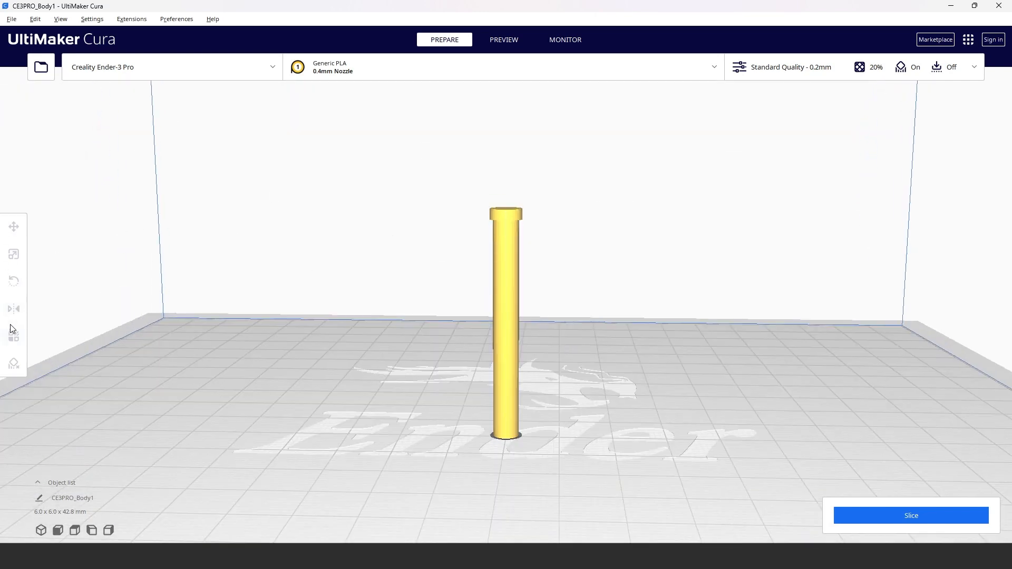
{"action": "left_click", "coordinate": [511, 278]}
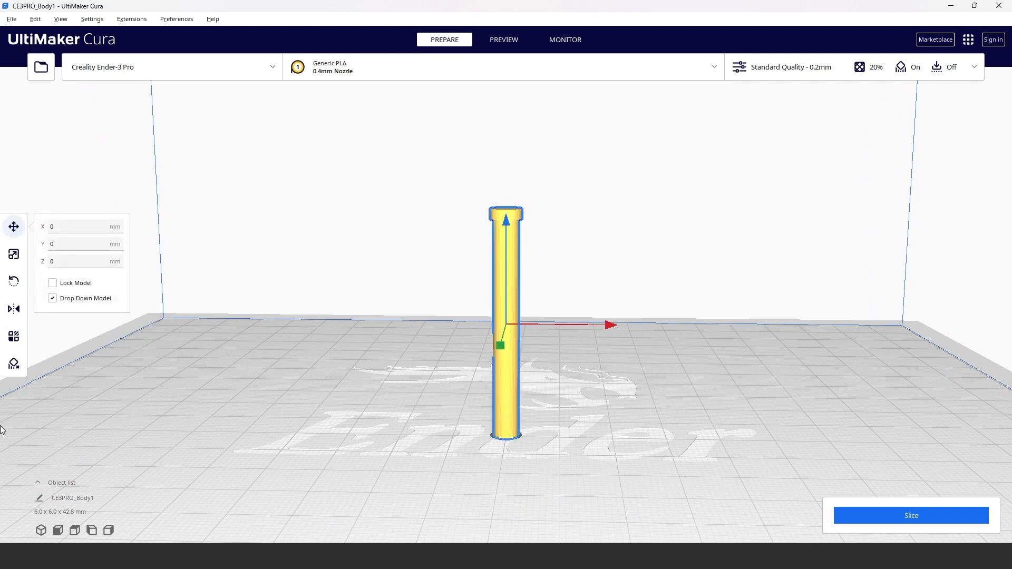
{"action": "left_click", "coordinate": [15, 282]}
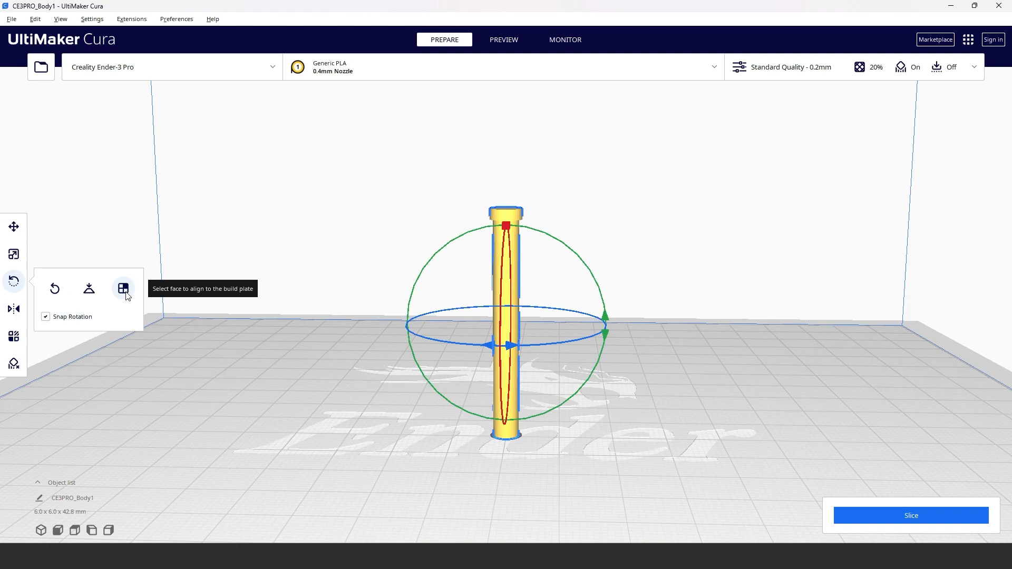
{"action": "left_click", "coordinate": [125, 291]}
{"action": "right_click_drag", "start_coordinate": [598, 217], "coordinate": [605, 271]}
{"action": "left_click", "coordinate": [502, 220]}
{"action": "mouse_move", "coordinate": [612, 457]}
{"action": "right_mouse_down"}
{"action": "mouse_move", "coordinate": [620, 440]}
{"action": "mouse_move", "coordinate": [623, 454]}
{"action": "right_mouse_up"}
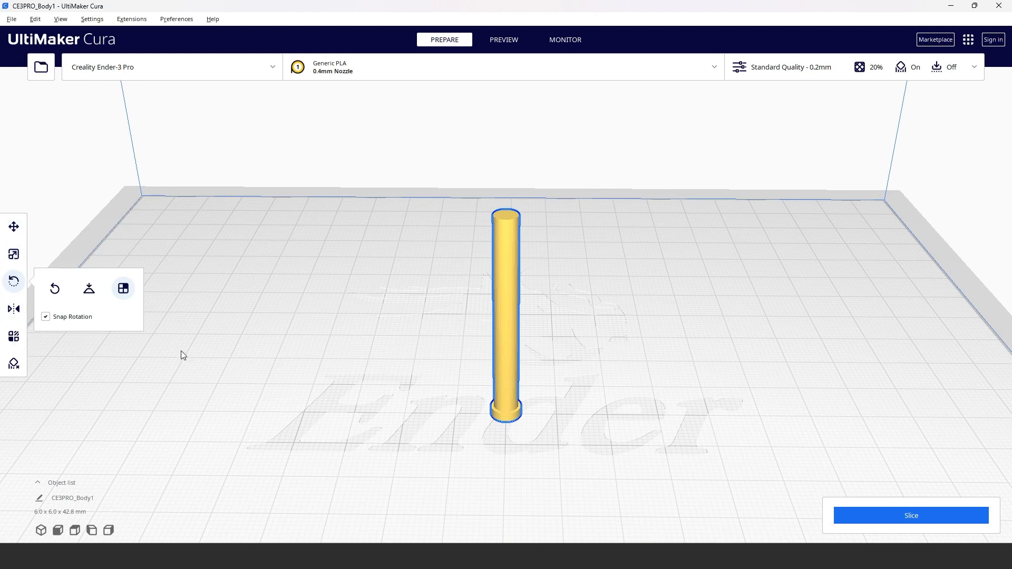
{"action": "left_click", "coordinate": [214, 389]}
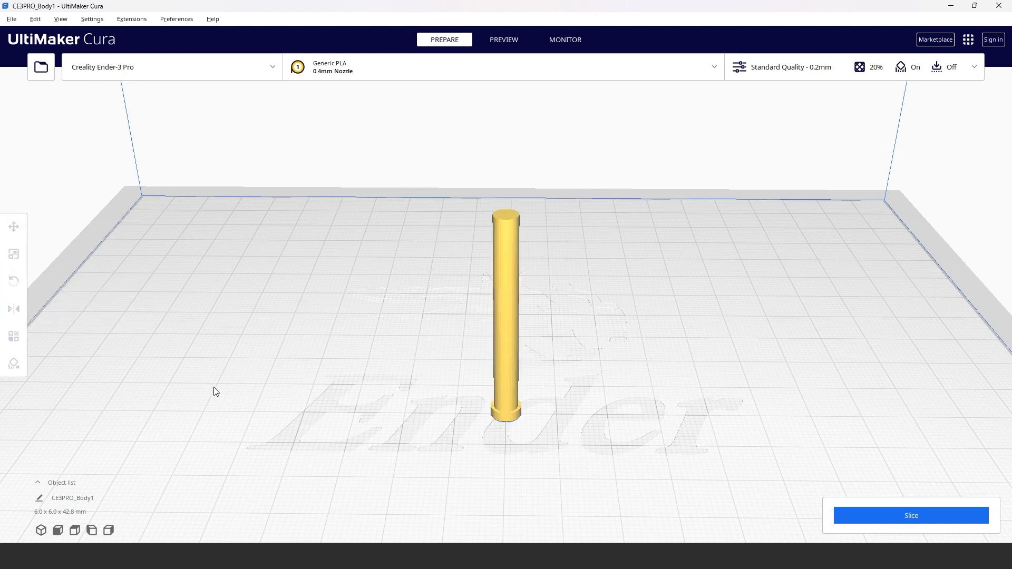
Step: Inspect the upright pin from several angles, slice it and view the result in the layer preview
{"action": "right_click_drag", "start_coordinate": [617, 449], "coordinate": [479, 450]}
{"action": "right_click_drag", "start_coordinate": [574, 427], "coordinate": [634, 383]}
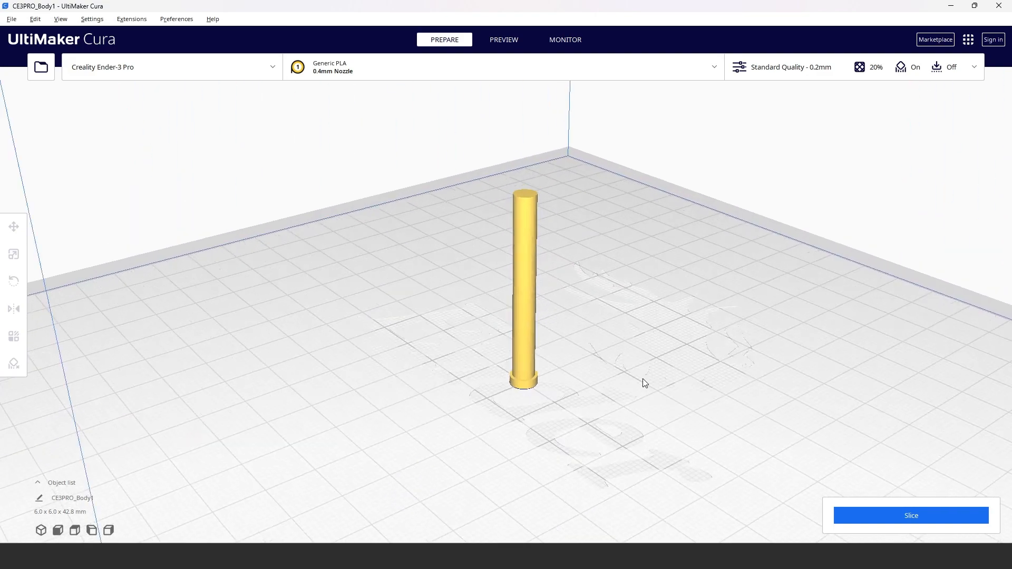
{"action": "scroll", "coordinate": [648, 380], "scroll_direction": "up", "scroll_amount": 5}
{"action": "scroll", "coordinate": [630, 443], "scroll_direction": "down", "scroll_amount": 1}
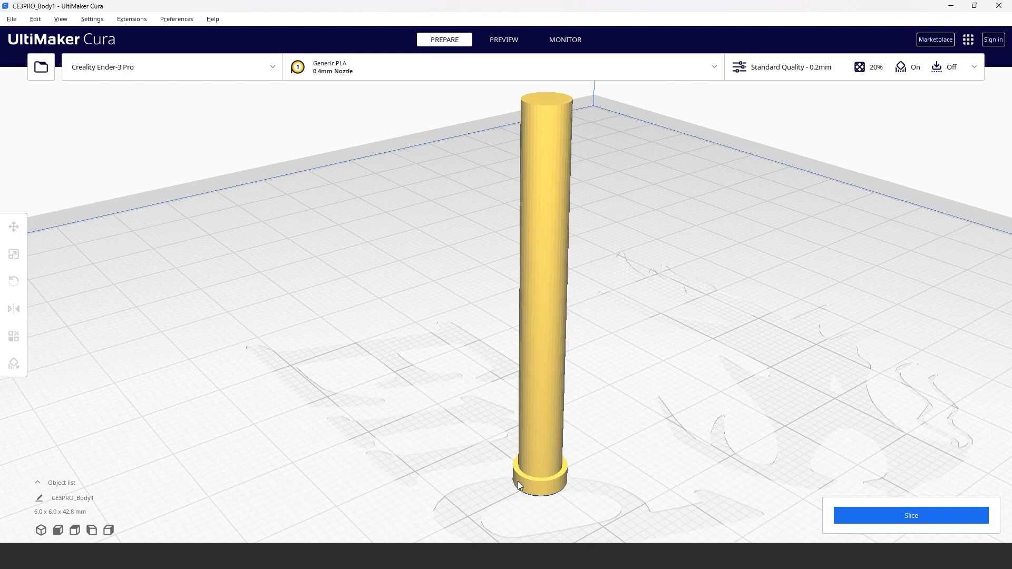
{"action": "left_click", "coordinate": [495, 40]}
{"action": "left_click", "coordinate": [923, 526]}
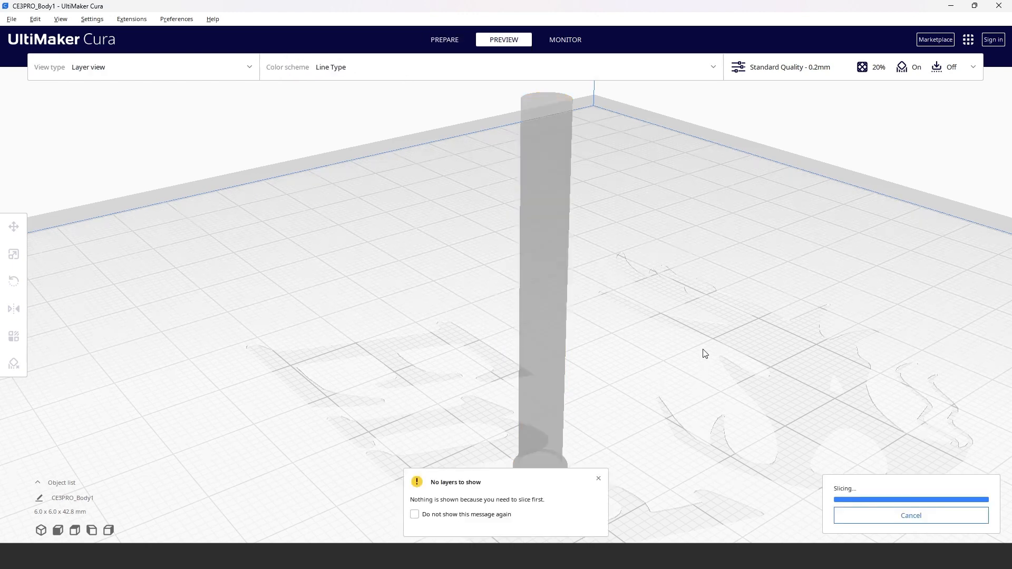
{"action": "scroll", "coordinate": [680, 410], "scroll_direction": "down", "scroll_amount": 3}
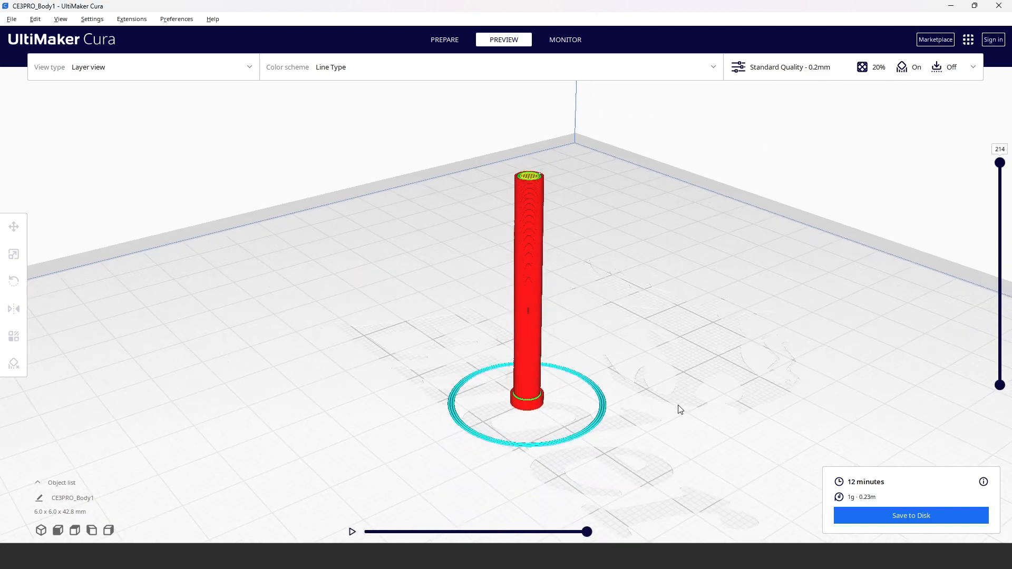
{"action": "scroll", "coordinate": [680, 409], "scroll_direction": "up", "scroll_amount": 5}
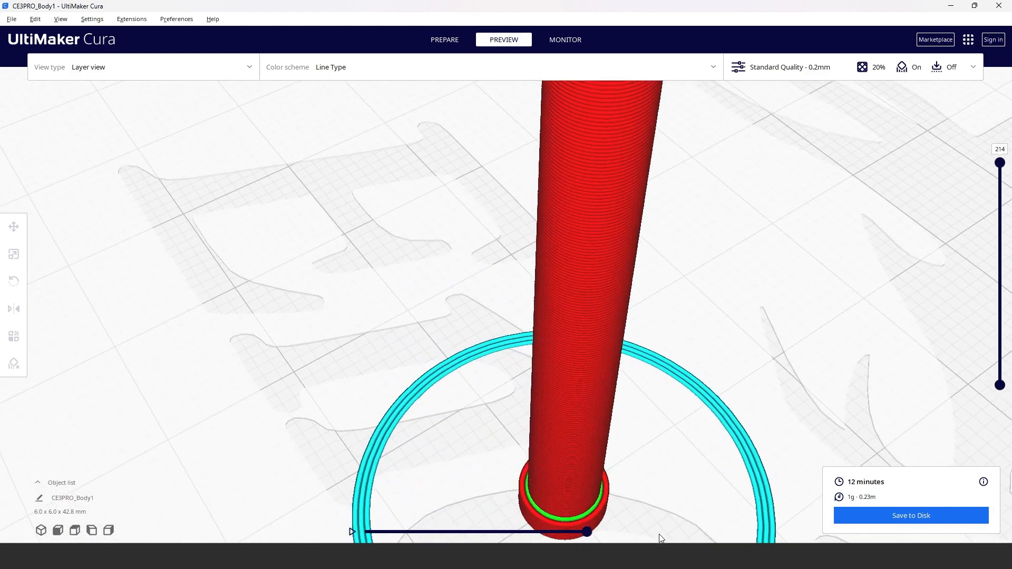
Step: Lower the layer preview to layer 11 and examine the infill inside the pin's head
{"action": "scroll", "coordinate": [660, 537], "scroll_direction": "down", "scroll_amount": 3}
{"action": "left_click_drag", "start_coordinate": [999, 162], "coordinate": [1010, 368]}
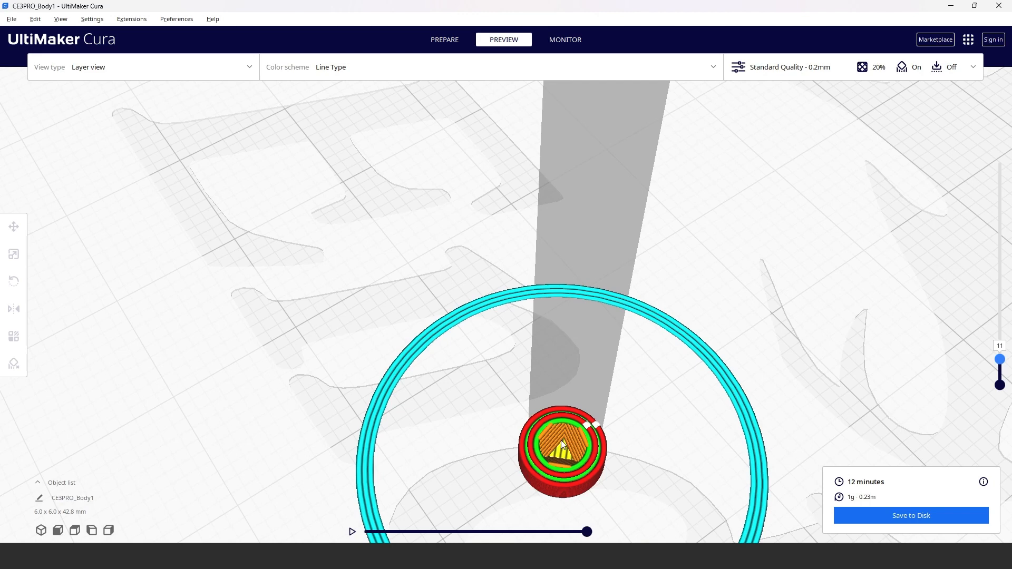
{"action": "scroll", "coordinate": [772, 292], "scroll_direction": "up", "scroll_amount": 3}
{"action": "scroll", "coordinate": [763, 279], "scroll_direction": "down", "scroll_amount": 4}
{"action": "scroll", "coordinate": [762, 279], "scroll_direction": "down", "scroll_amount": 3}
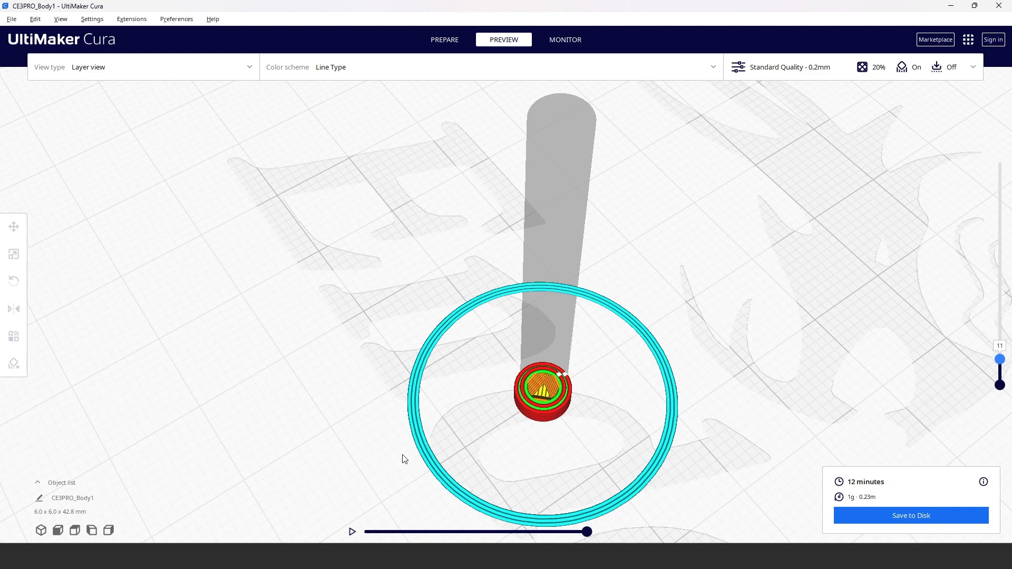
Step: Return the layer preview to layer 214 and examine the complete upright pin
{"action": "left_click_drag", "start_coordinate": [1000, 359], "coordinate": [991, 133]}
{"action": "scroll", "coordinate": [871, 284], "scroll_direction": "up", "scroll_amount": 1}
{"action": "scroll", "coordinate": [875, 288], "scroll_direction": "down", "scroll_amount": 3}
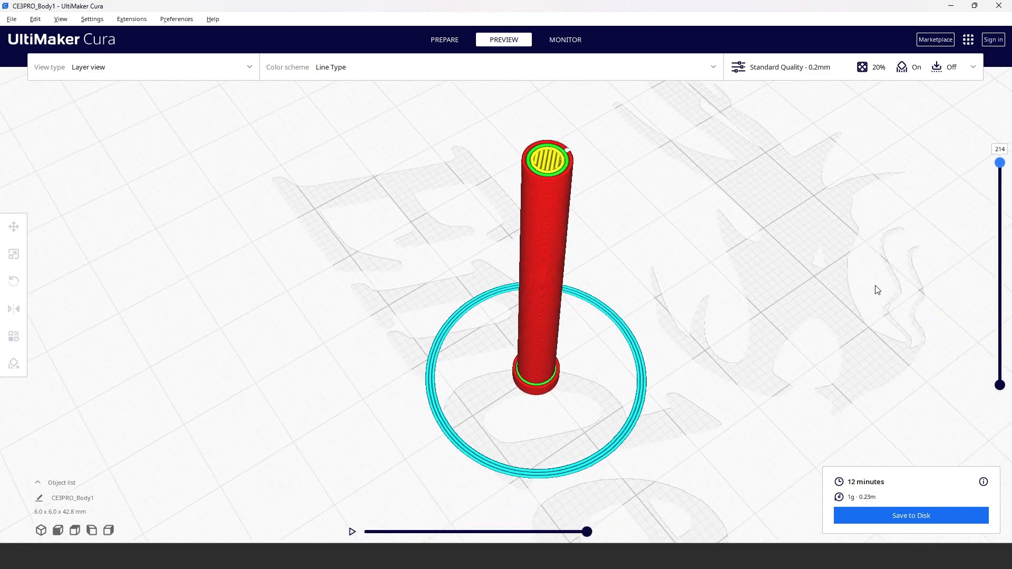
{"action": "scroll", "coordinate": [877, 289], "scroll_direction": "down", "scroll_amount": 1}
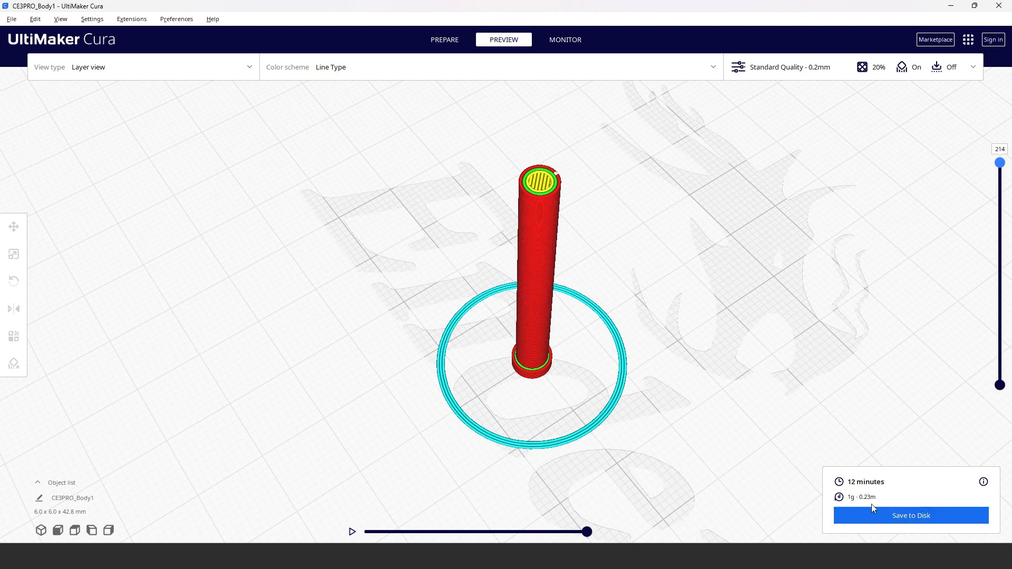
Step: Return to model preparation and rotate the pin 90° about the X axis so it lies horizontally on the build plate
{"action": "left_click", "coordinate": [446, 39]}
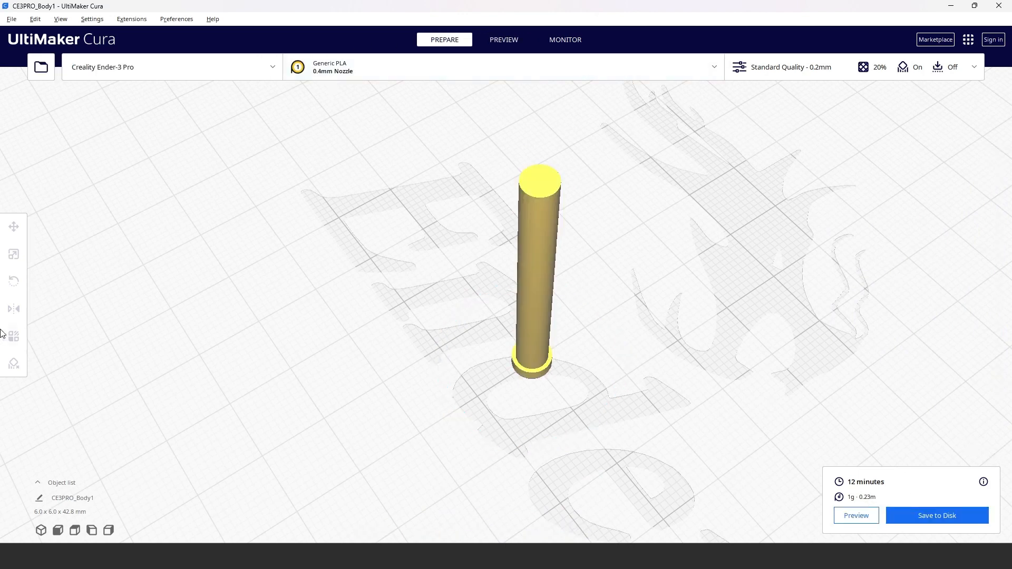
{"action": "left_click", "coordinate": [549, 179]}
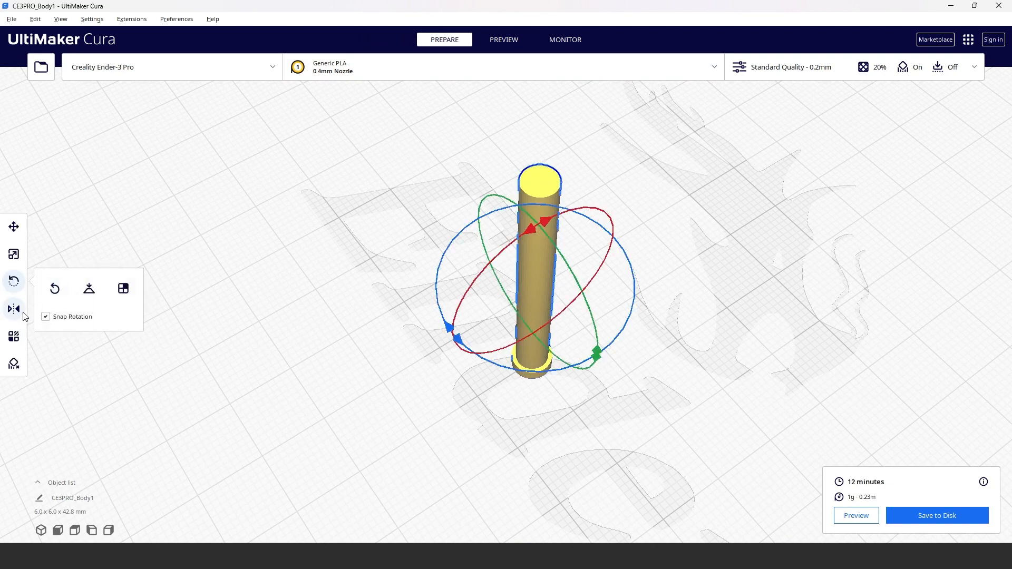
{"action": "left_click", "coordinate": [14, 336]}
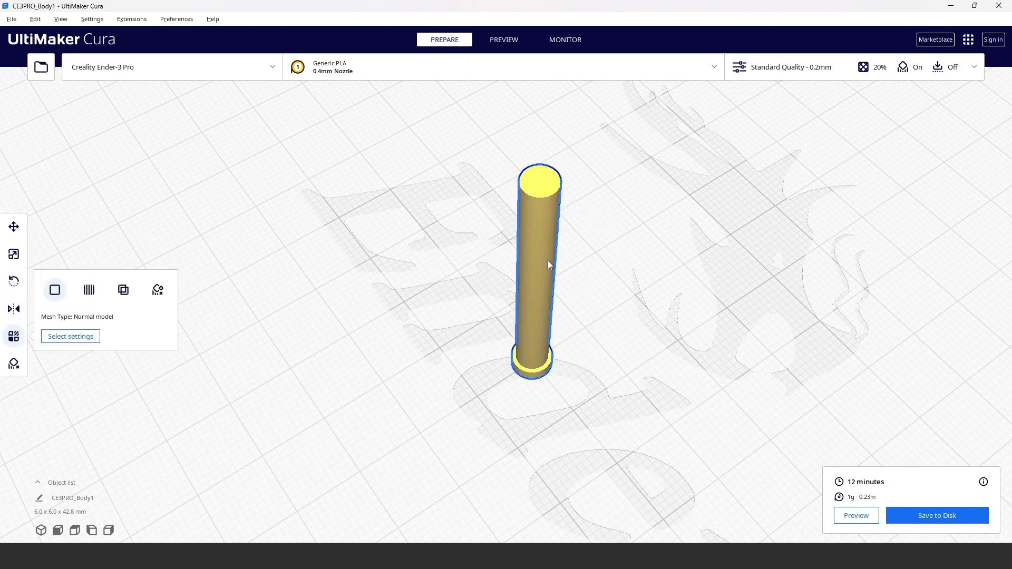
{"action": "left_click", "coordinate": [13, 281]}
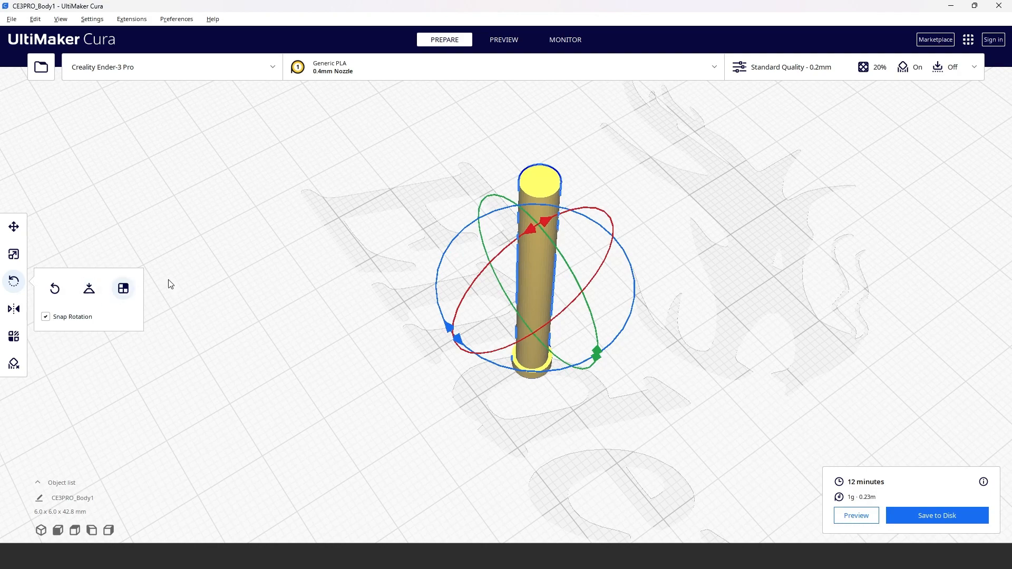
{"action": "left_click_drag", "start_coordinate": [547, 223], "coordinate": [684, 248]}
{"action": "right_click_drag", "start_coordinate": [729, 462], "coordinate": [592, 131]}
Step: Slice the horizontal pin and orbit the layer preview to view its supports
{"action": "left_click", "coordinate": [507, 40]}
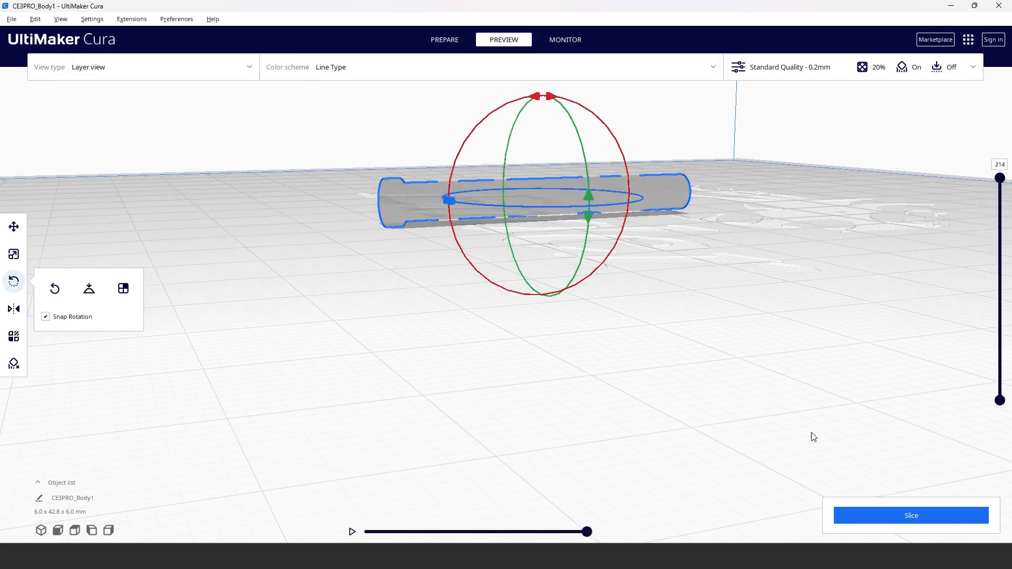
{"action": "left_click", "coordinate": [955, 520]}
{"action": "right_click_drag", "start_coordinate": [709, 237], "coordinate": [672, 301]}
{"action": "right_click_drag", "start_coordinate": [547, 386], "coordinate": [670, 365]}
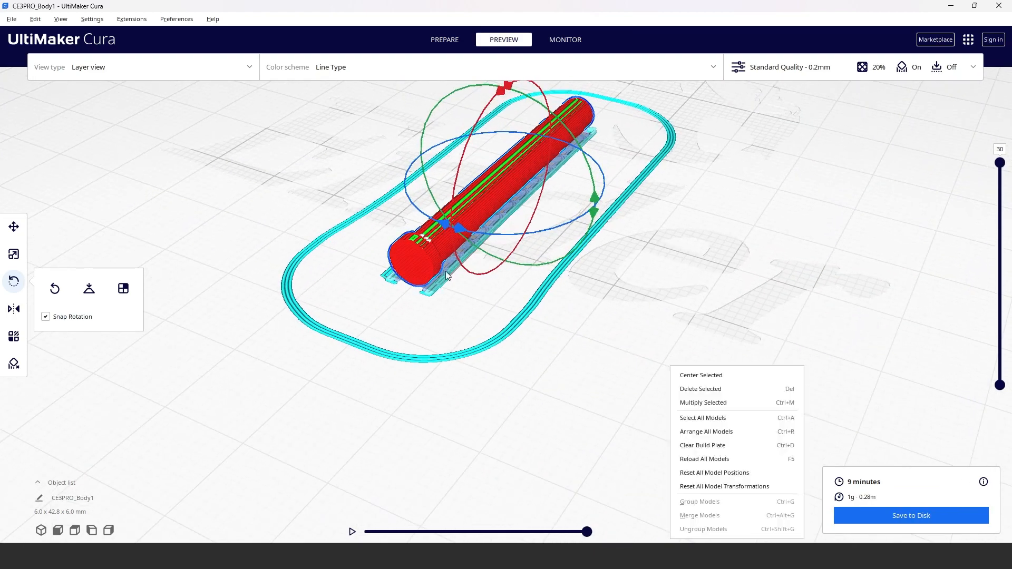
Step: Deselect the pin, inspect its inside down to layer 7 and return the preview to layer 30
{"action": "left_click", "coordinate": [466, 291]}
{"action": "left_click_drag", "start_coordinate": [1000, 162], "coordinate": [1000, 330]}
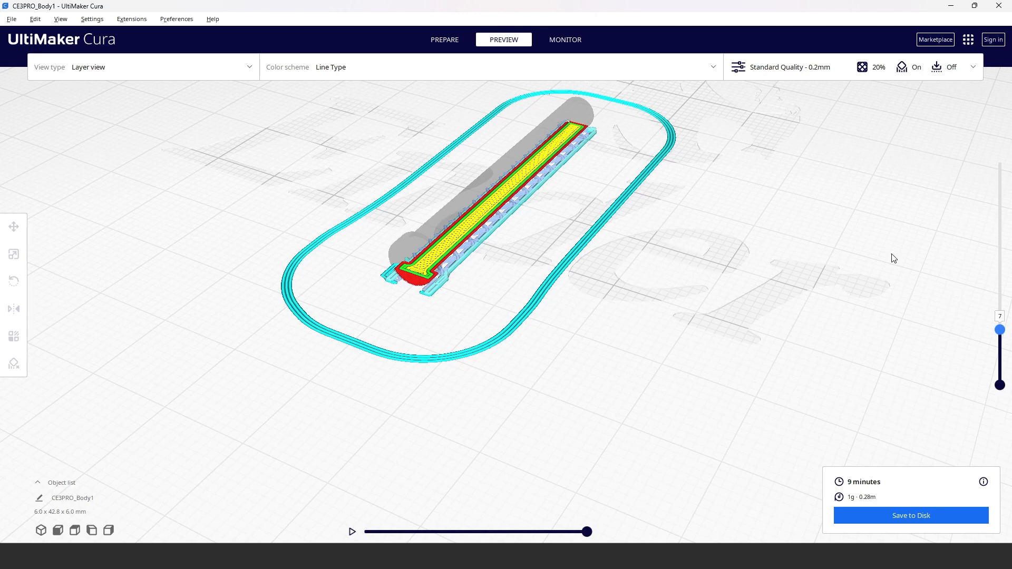
{"action": "left_click_drag", "start_coordinate": [1000, 330], "coordinate": [991, 114]}
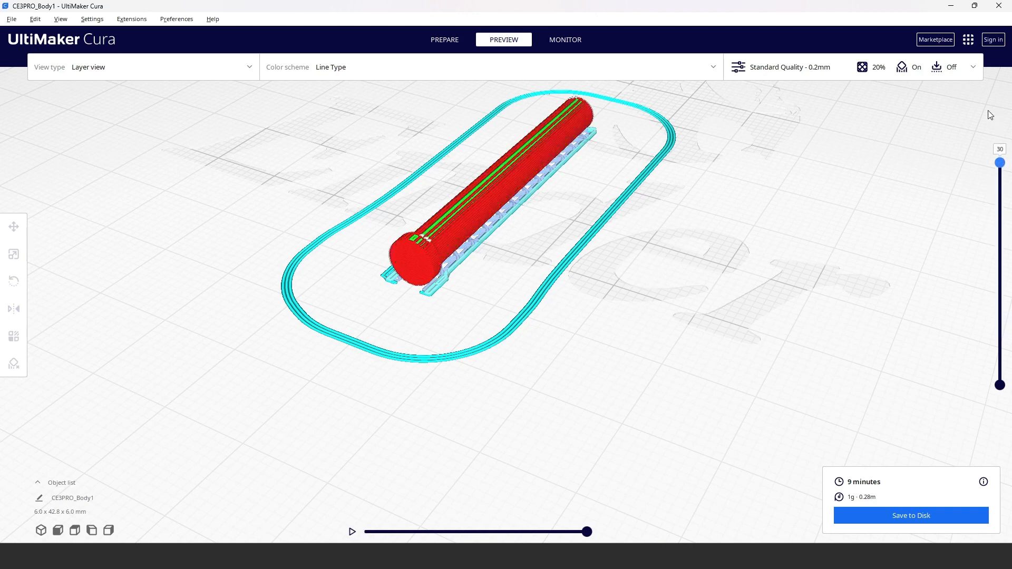
Step: Save the sliced pin to disk as a G-code file in the Downloads folder
{"action": "left_click", "coordinate": [909, 517]}
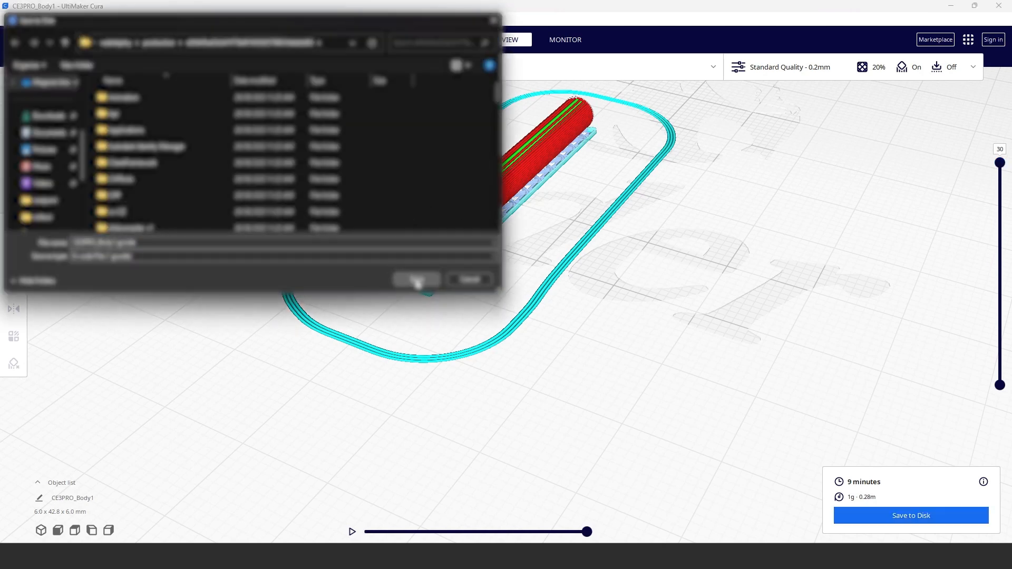
{"action": "left_click", "coordinate": [33, 116]}
{"action": "left_click", "coordinate": [416, 280]}
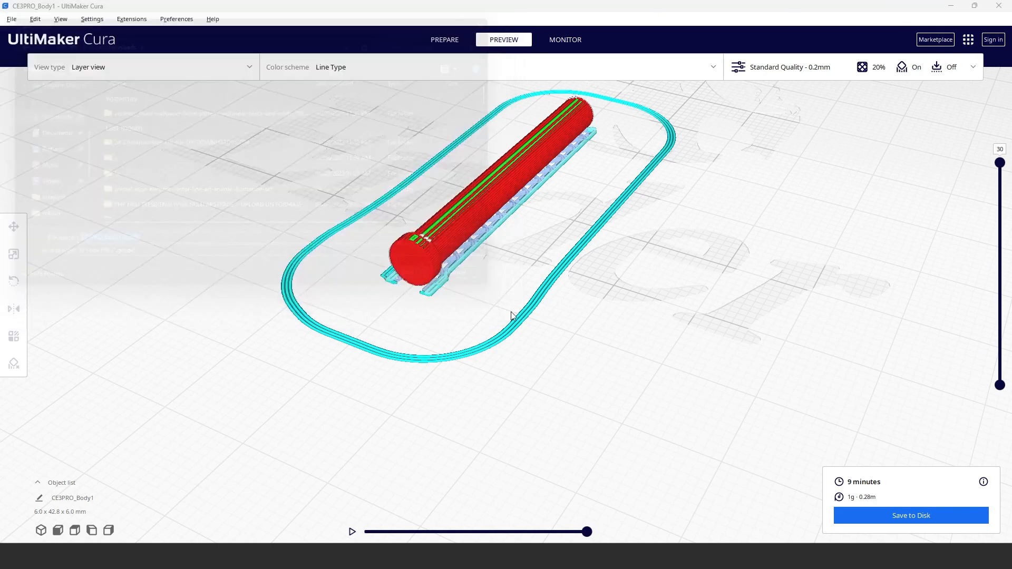